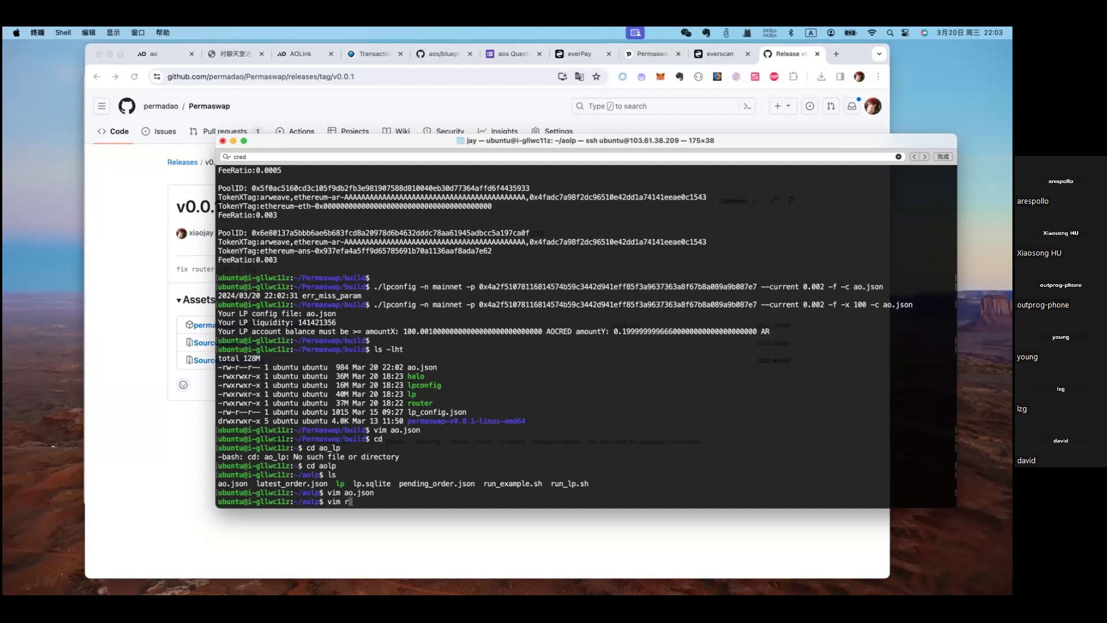
- Open run_example.sh in vim and move the cursor to the empty ECC_PRIVATE value
{"action": "type", "text": "_example.sh"}
{"action": "key", "text": "Return"}
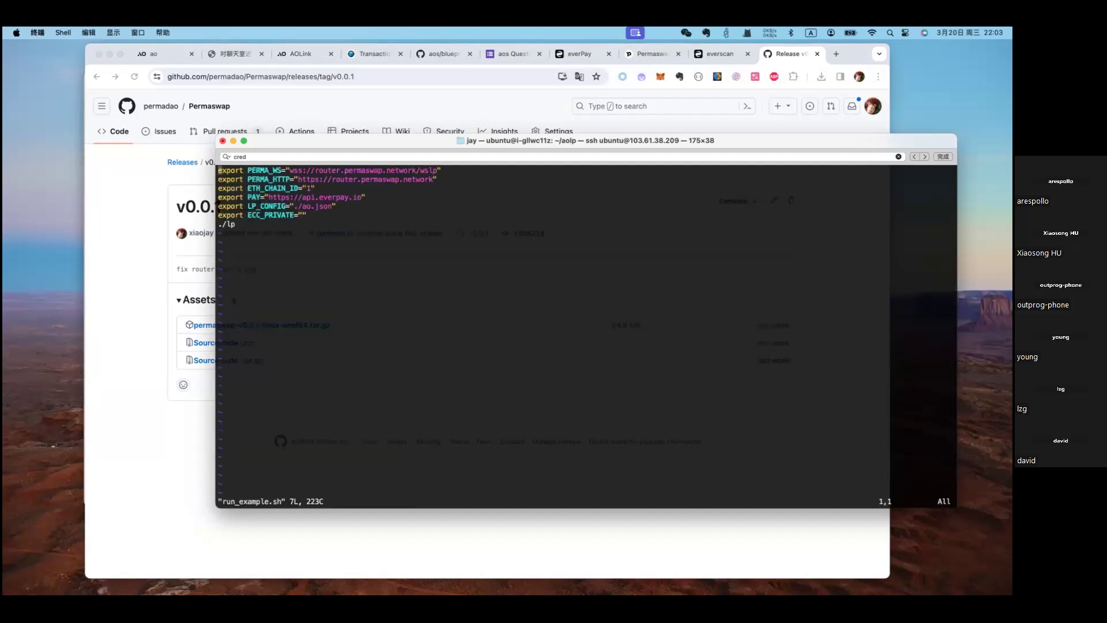
{"action": "key", "text": "j"}
{"action": "key", "text": "j"}
{"action": "key", "text": "j"}
{"action": "key", "text": "j"}
{"action": "key", "text": "j"}
{"action": "key", "text": "j"}
{"action": "key", "text": "l"}
{"action": "key", "text": "k"}
{"action": "key", "text": "l"}
{"action": "key", "text": "l"}
{"action": "key", "text": "l"}
{"action": "key", "text": "l"}
{"action": "key", "text": "l"}
{"action": "key", "text": "l"}
{"action": "key", "text": "l"}
{"action": "key", "text": "l"}
{"action": "key", "text": "l"}
{"action": "key", "text": "l"}
{"action": "key", "text": "l"}
{"action": "key", "text": "l"}
{"action": "key", "text": "l"}
{"action": "key", "text": "l"}
{"action": "key", "text": "l"}
{"action": "key", "text": "l"}
{"action": "key", "text": "l"}
{"action": "key", "text": "l"}
{"action": "key", "text": "l"}
- Show the ao_lp account in the MetaMask wallet and return to the terminal
{"action": "left_click", "coordinate": [660, 78]}
{"action": "left_click", "coordinate": [609, 115]}
{"action": "key", "text": "super+Tab"}
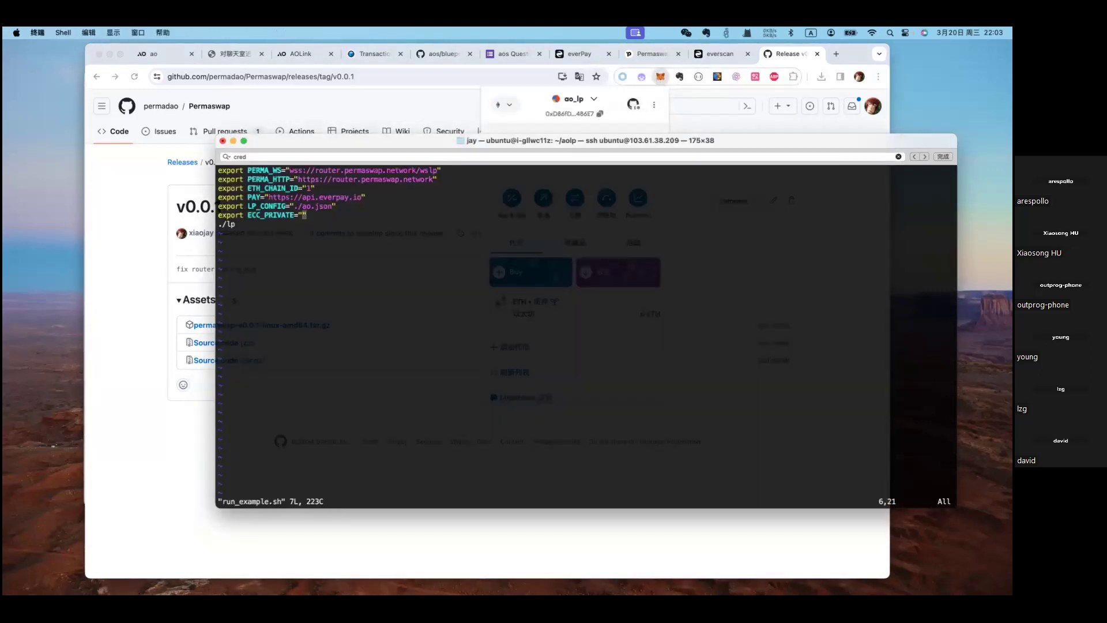
- Quit vim without changing the script and reattach to the screen session aolp
{"action": "type", "text": ":q"}
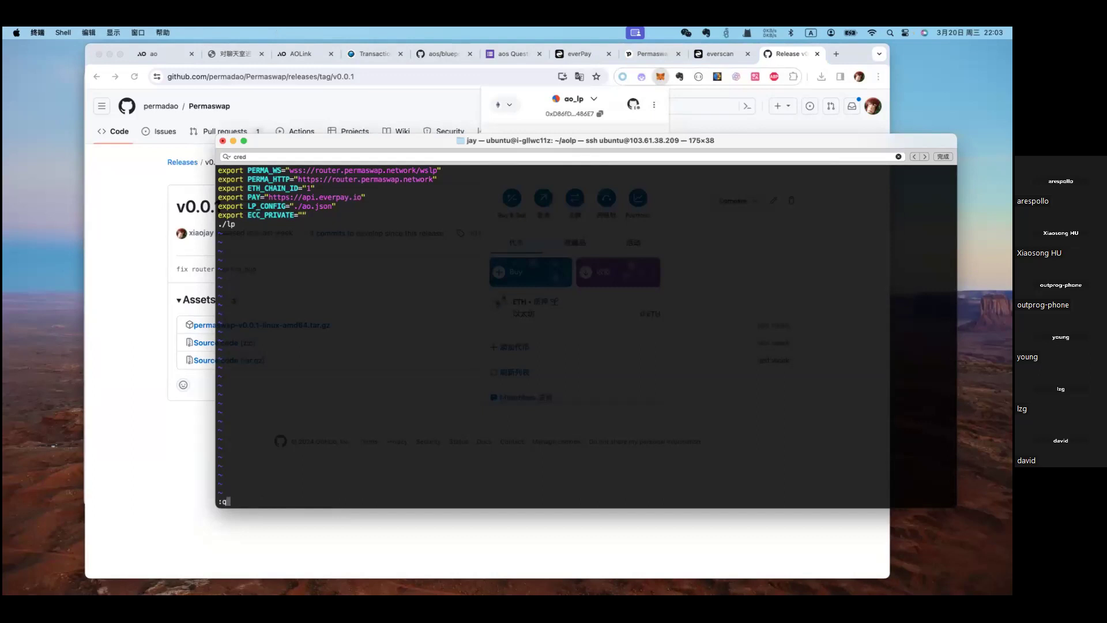
{"action": "key", "text": "Return"}
{"action": "type", "text": "screen -r "}
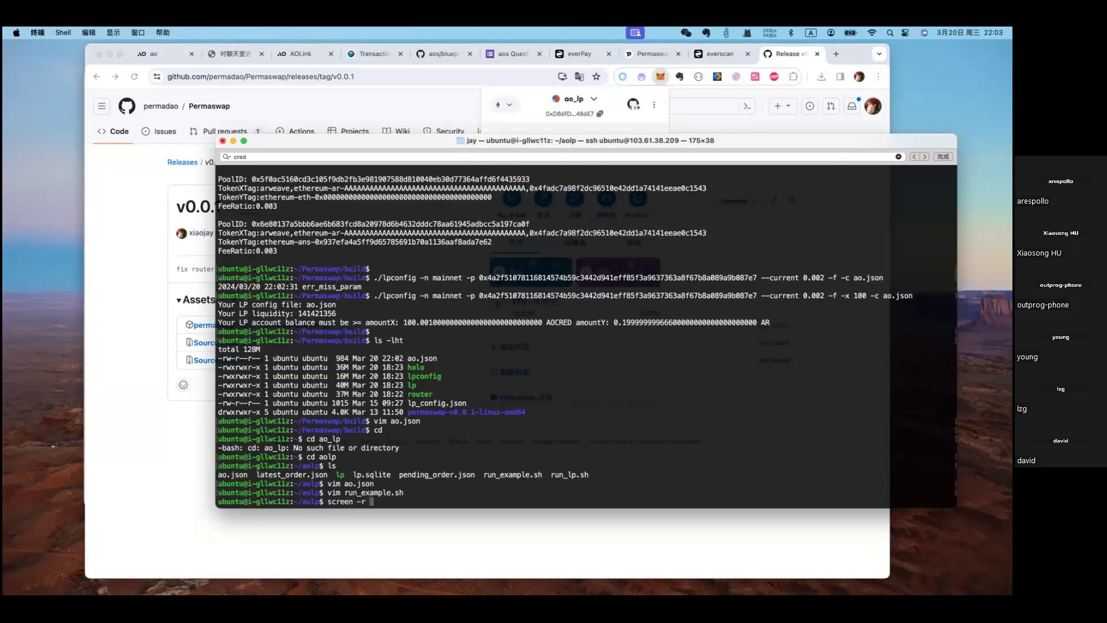
{"action": "type", "text": "aolp"}
{"action": "key", "text": "Return"}
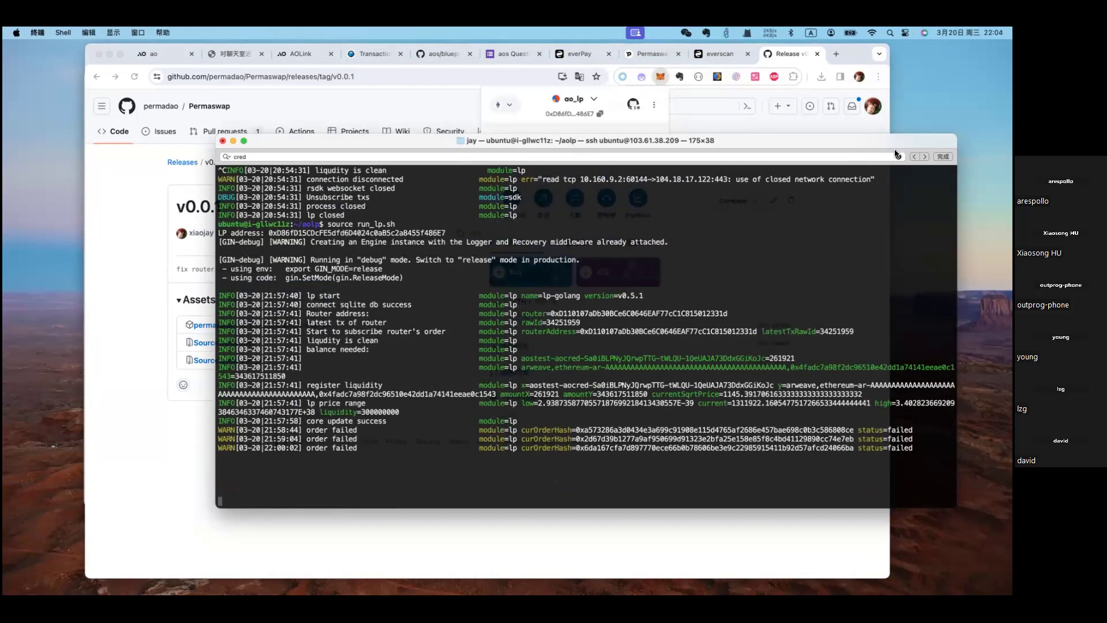
- Stop the running LP process and restart it with "source run_lp.sh"
{"action": "key", "text": "ctrl+c"}
{"action": "key", "text": "Up"}
{"action": "key", "text": "Return"}
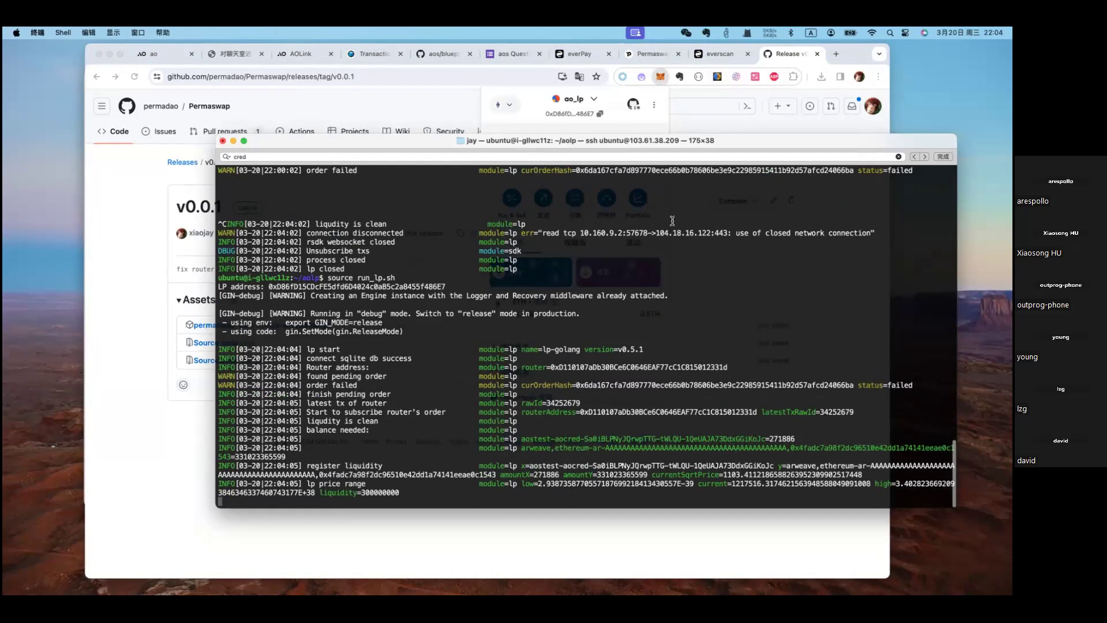
- Detach from the aolp screen session and close the terminal window, terminating its ssh process
{"action": "key", "text": "ctrl+a"}
{"action": "key", "text": "d"}
{"action": "key", "text": "super+w"}
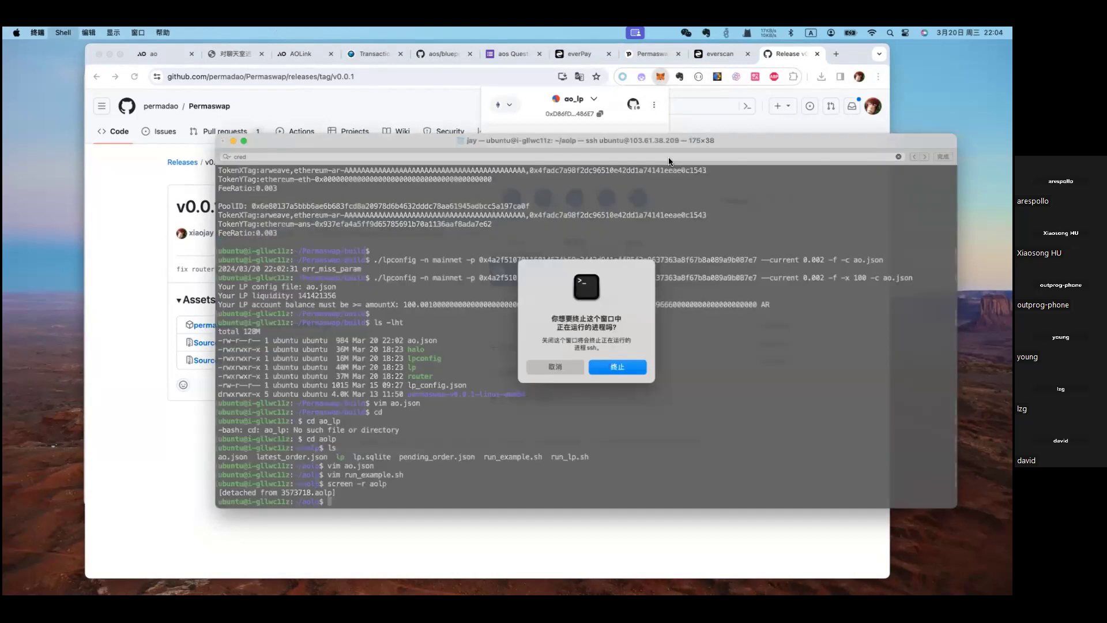
{"action": "key", "text": "Return"}
{"action": "left_click", "coordinate": [707, 110]}
{"action": "left_click", "coordinate": [716, 56]}
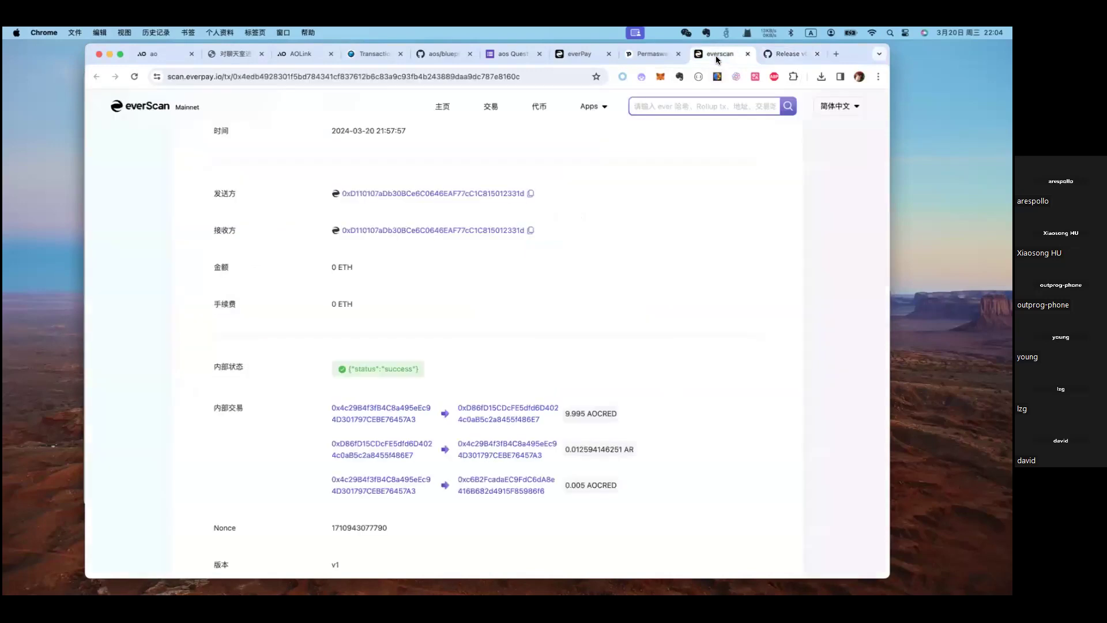
{"action": "left_click", "coordinate": [787, 56]}
{"action": "left_click", "coordinate": [836, 54]}
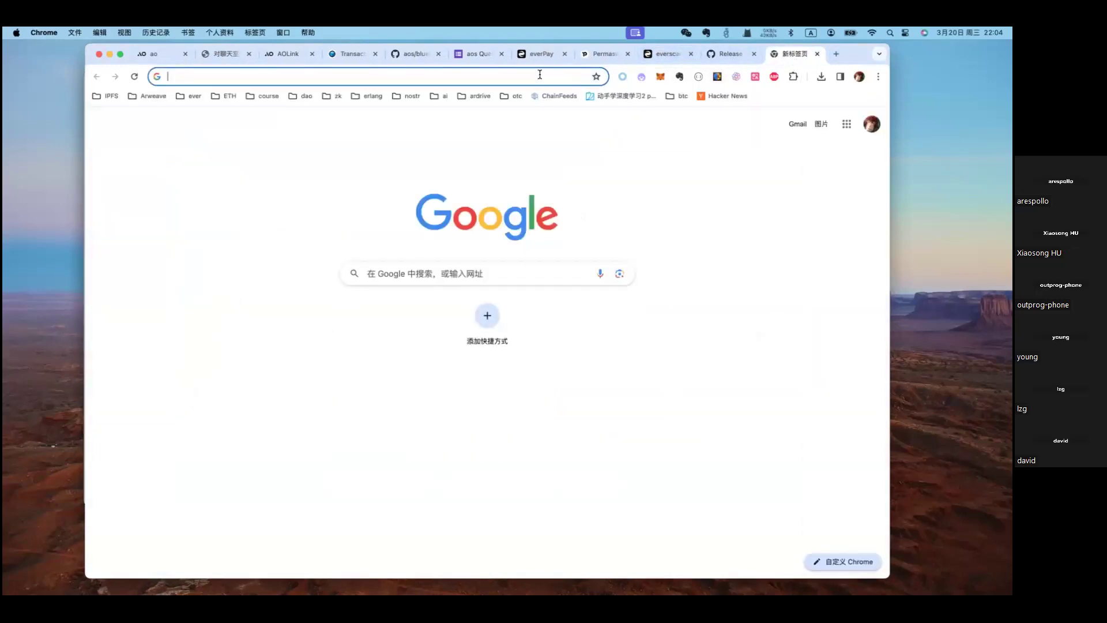
{"action": "key", "text": "super+w"}
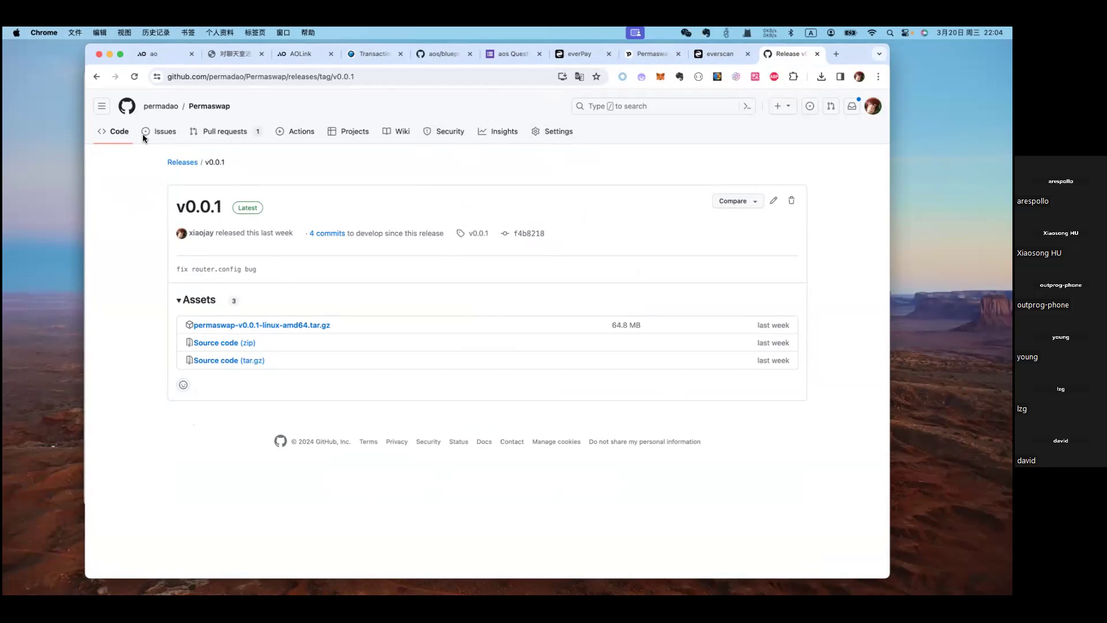
- View the deposit page in everPay and switch to the Permaswap AOCRED-USDC swap page
{"action": "left_click", "coordinate": [594, 53]}
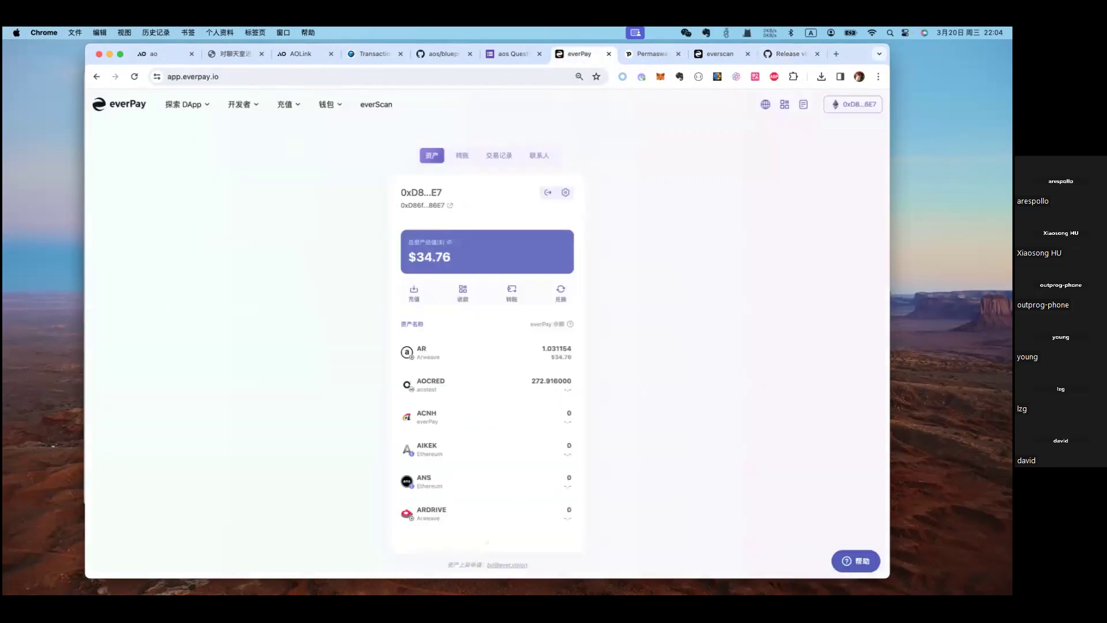
{"action": "mouse_move", "coordinate": [288, 104]}
{"action": "left_click", "coordinate": [287, 134]}
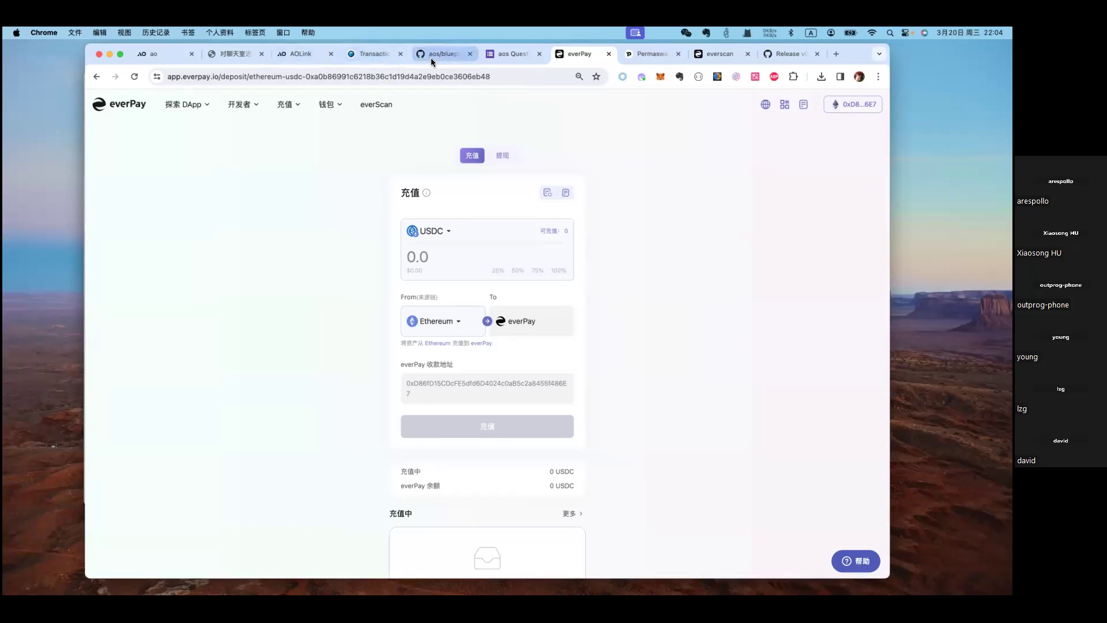
{"action": "left_click", "coordinate": [640, 53]}
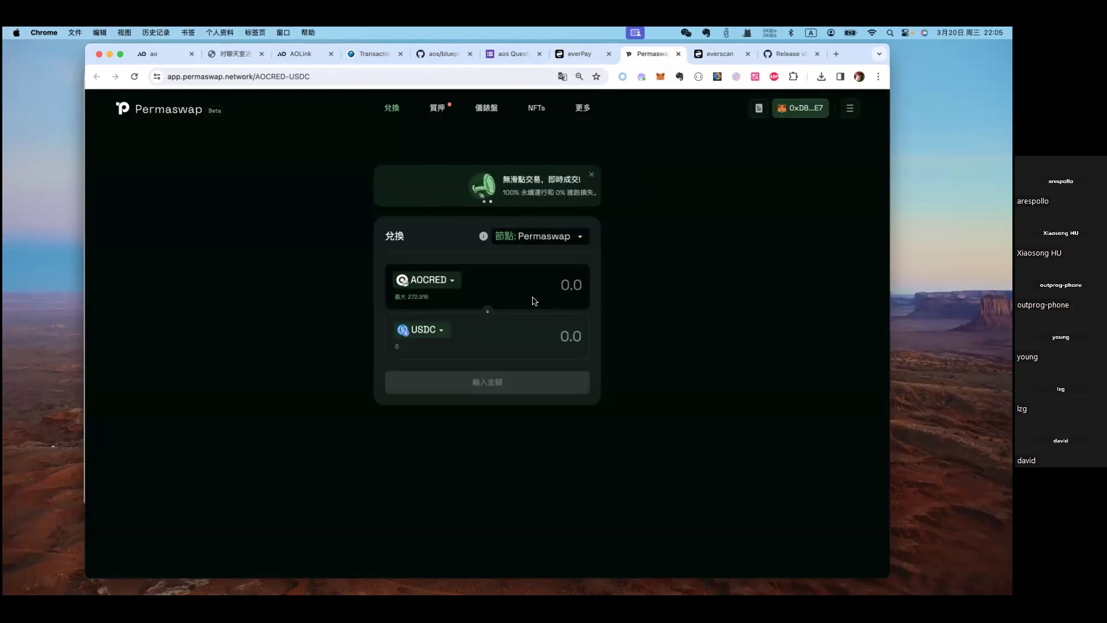
- Open the AO Twitter site in a new browser tab and go to its Home page
{"action": "left_click", "coordinate": [837, 53]}
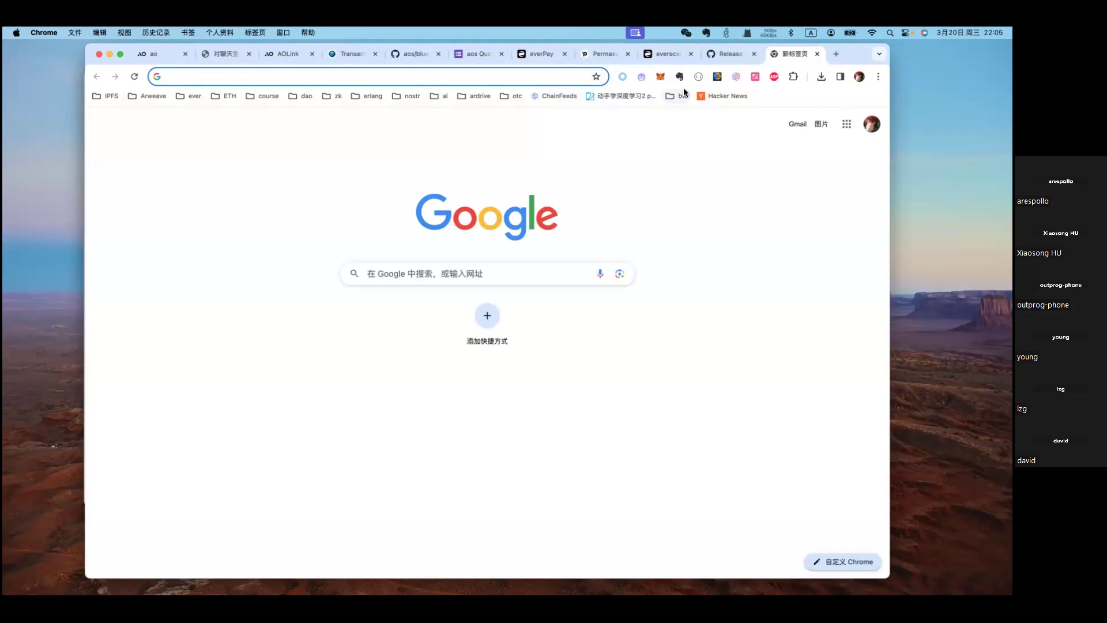
{"action": "type", "text": "tw"}
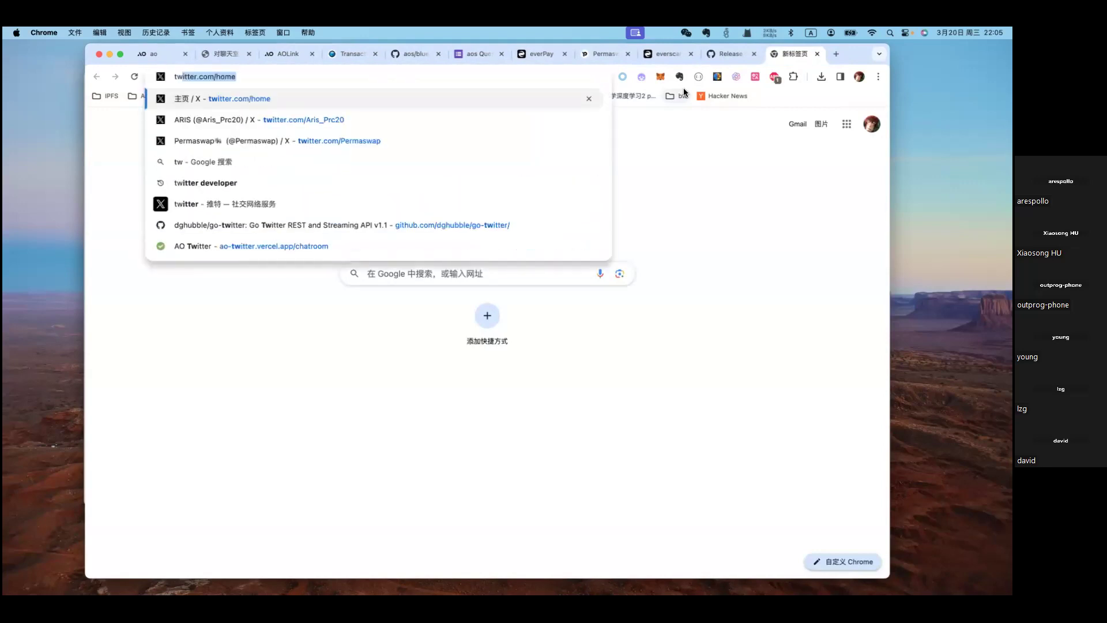
{"action": "left_click", "coordinate": [499, 239]}
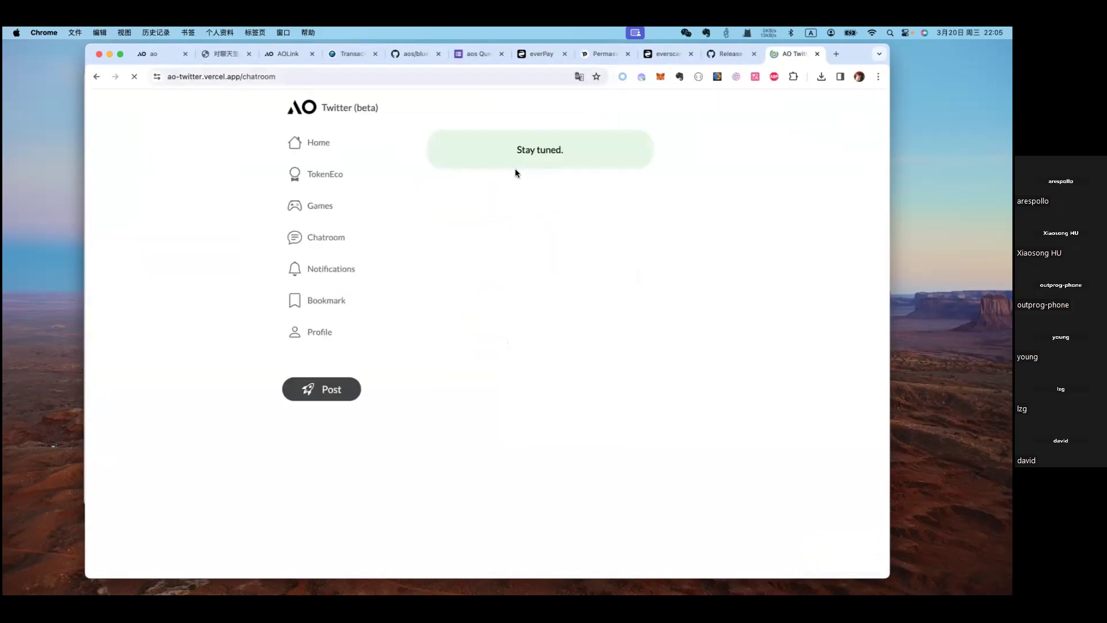
{"action": "left_click", "coordinate": [363, 151]}
{"action": "left_click", "coordinate": [503, 202]}
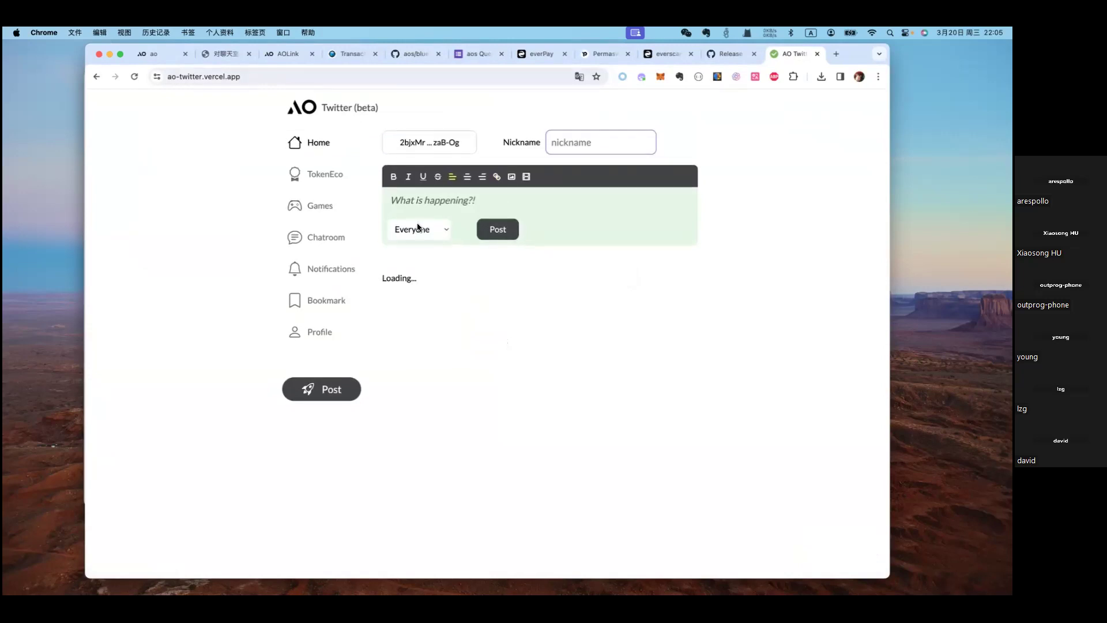
- Look through AO Twitter's TokenEco and Games pages and return to the Home feed
{"action": "left_click", "coordinate": [341, 178]}
{"action": "left_click", "coordinate": [317, 143]}
{"action": "left_click", "coordinate": [327, 175]}
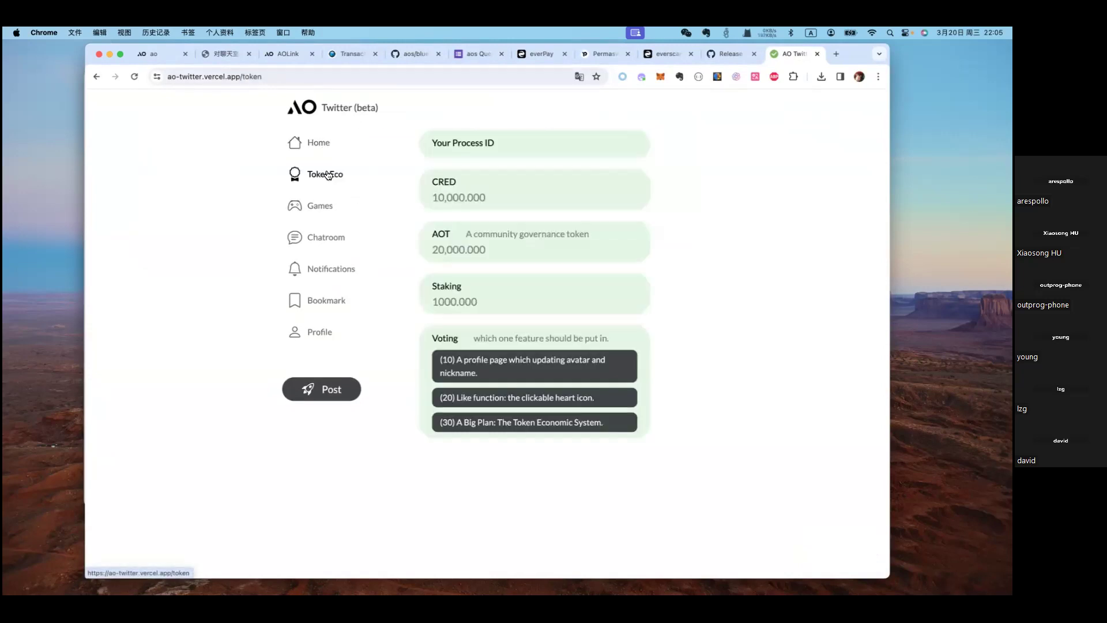
{"action": "left_click", "coordinate": [317, 143]}
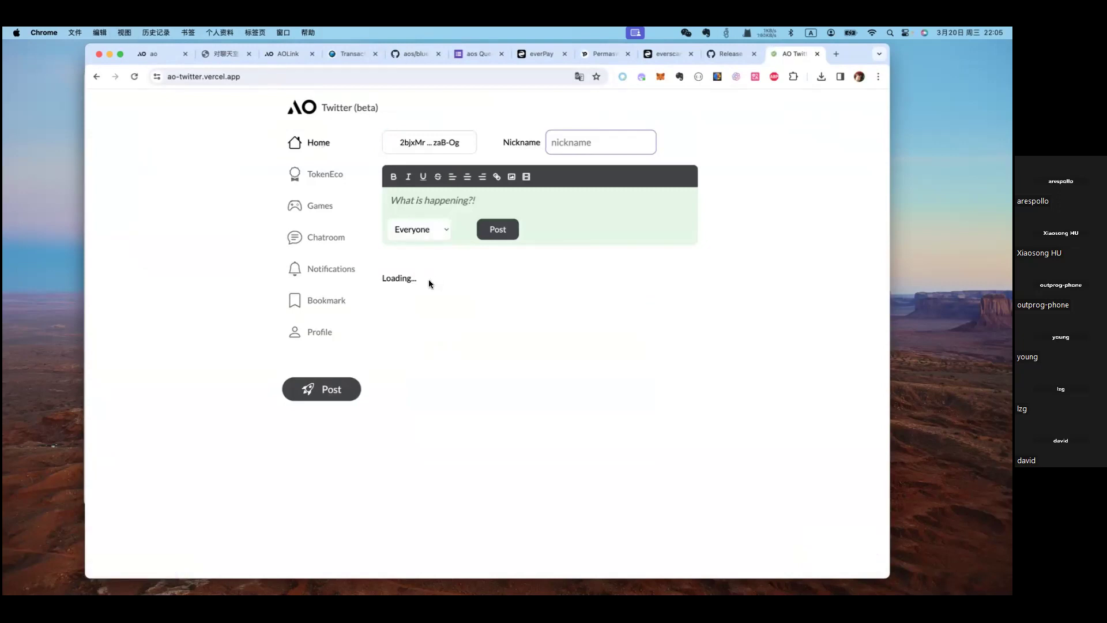
{"action": "left_click", "coordinate": [346, 209]}
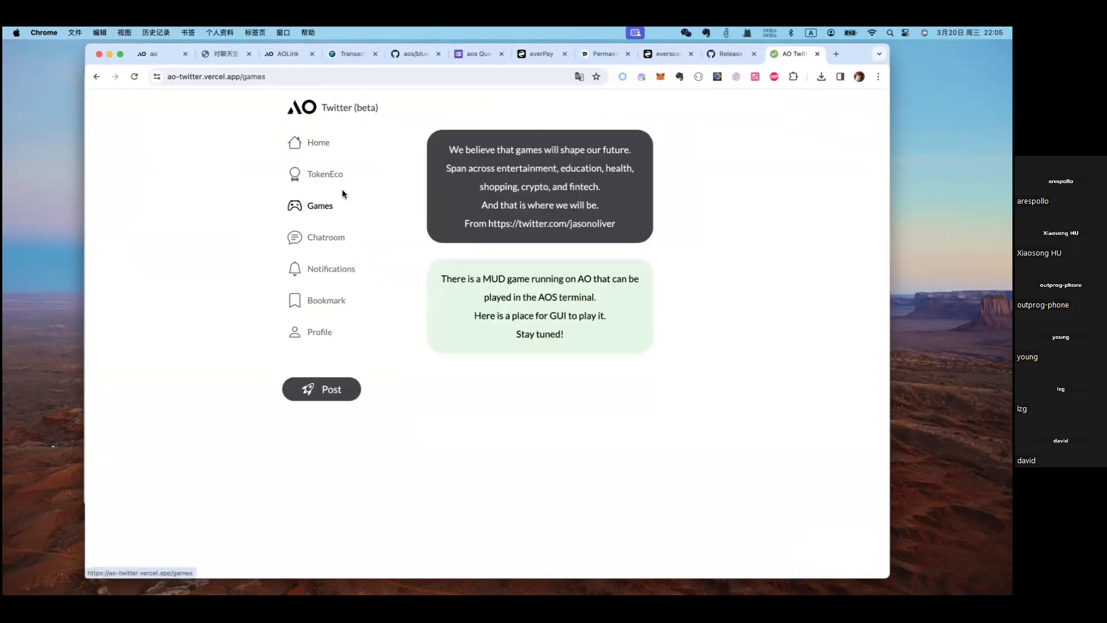
{"action": "left_click", "coordinate": [340, 176]}
{"action": "left_click", "coordinate": [339, 154]}
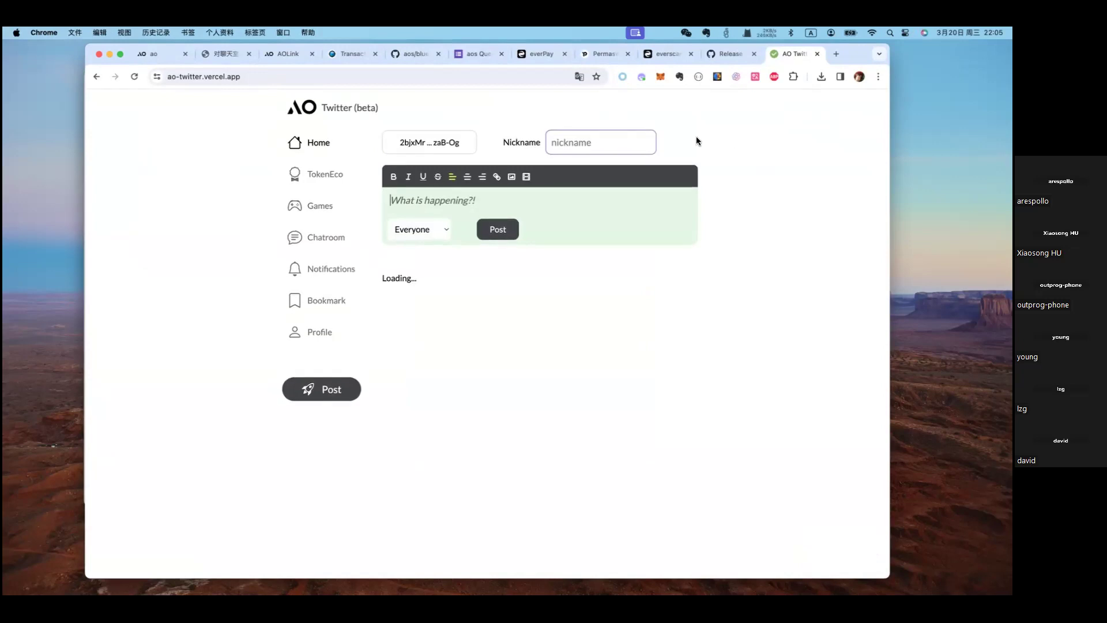
{"action": "left_click", "coordinate": [322, 175]}
{"action": "left_click", "coordinate": [315, 146]}
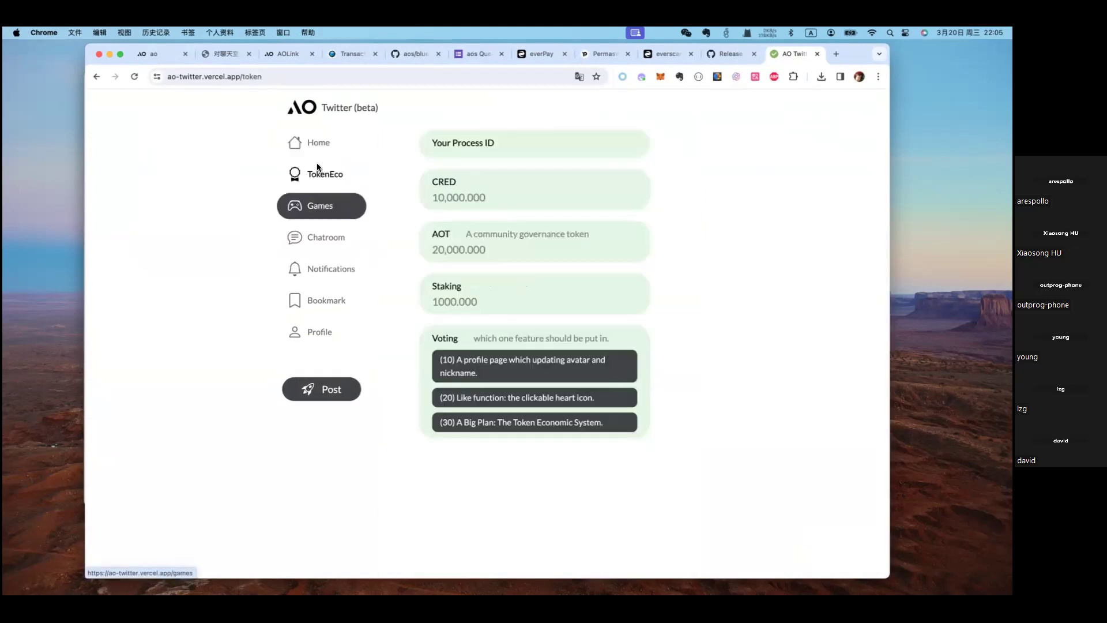
{"action": "left_click", "coordinate": [316, 148]}
{"action": "scroll", "coordinate": [552, 315], "scroll_direction": "down", "scroll_amount": 1}
{"action": "scroll", "coordinate": [552, 314], "scroll_direction": "up", "scroll_amount": 1}
{"action": "left_click", "coordinate": [488, 200]}
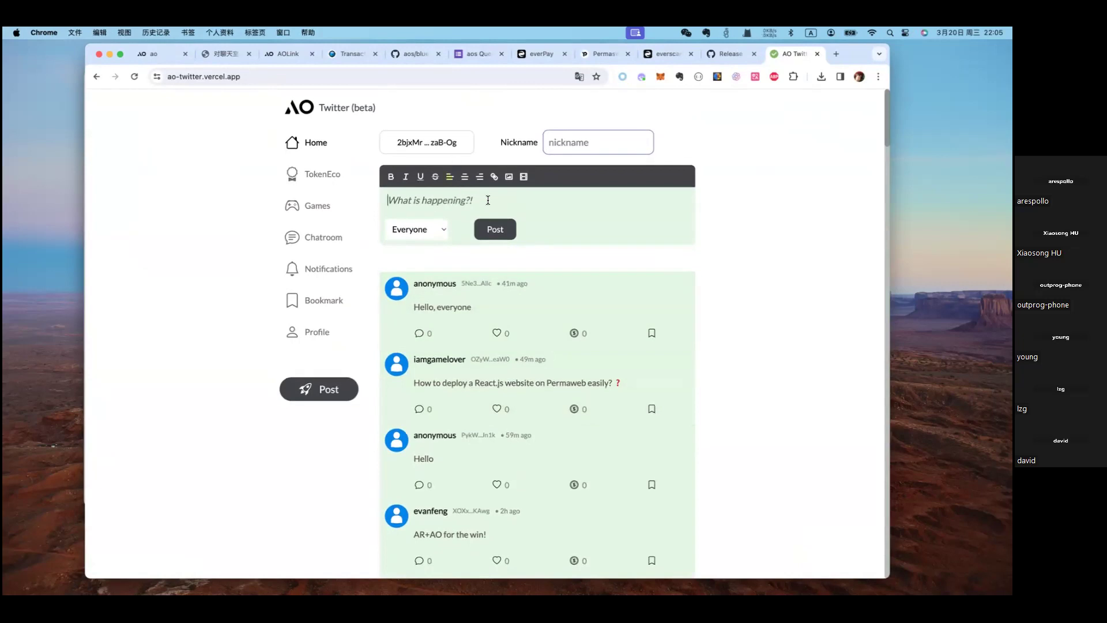
- Bring up the wallet disconnect prompt, decline it and browse the posts in the Home feed
{"action": "left_click", "coordinate": [444, 152]}
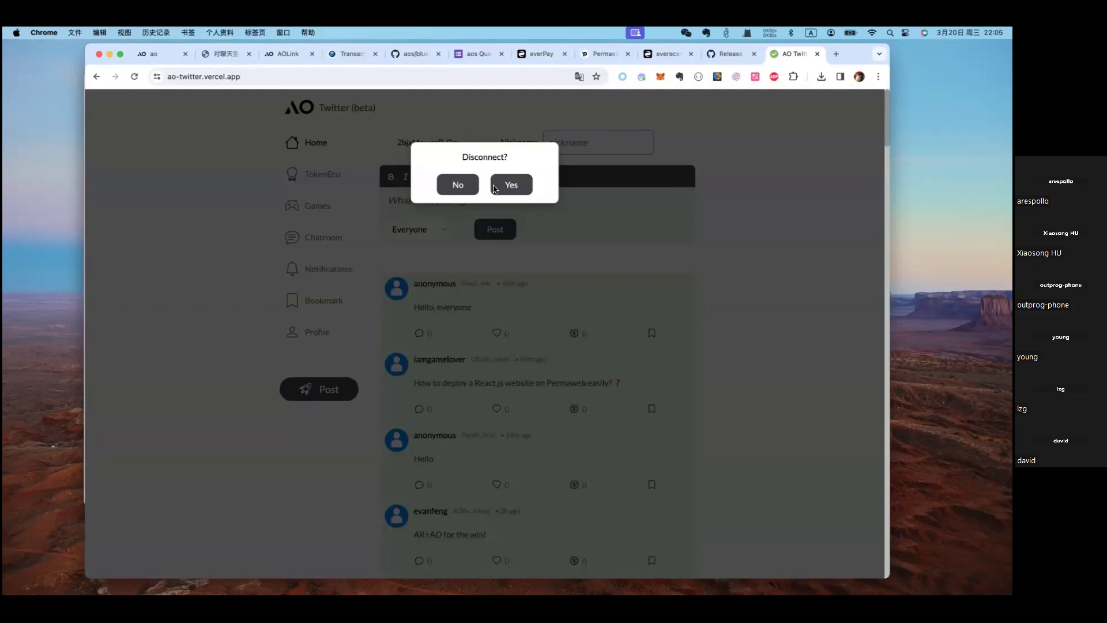
{"action": "left_click", "coordinate": [470, 191]}
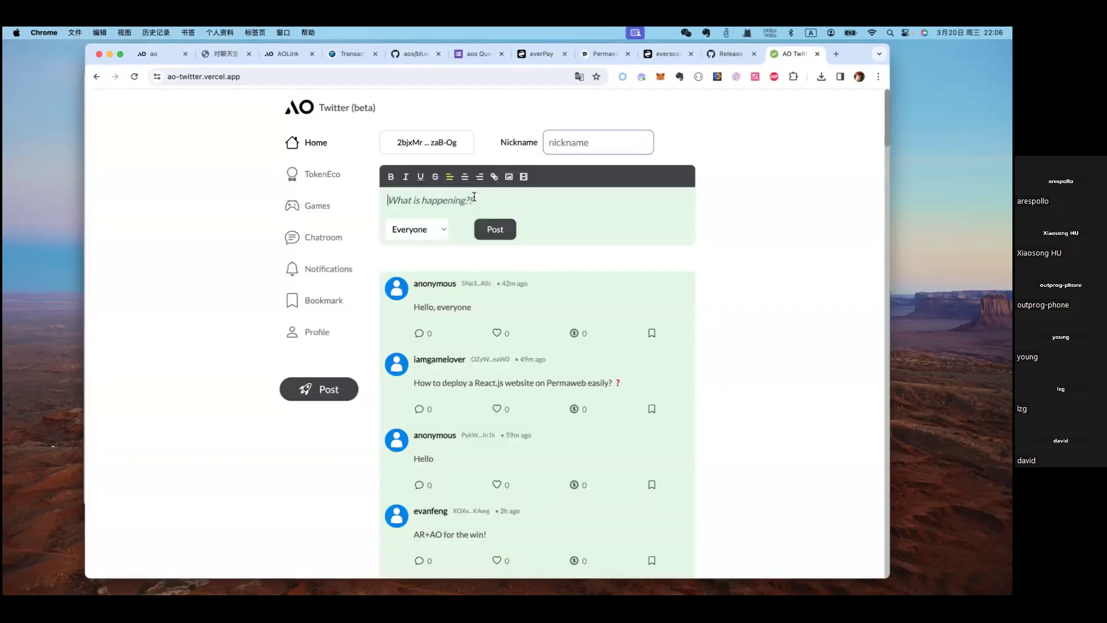
{"action": "scroll", "coordinate": [464, 321], "scroll_direction": "down", "scroll_amount": 5}
{"action": "scroll", "coordinate": [465, 322], "scroll_direction": "up", "scroll_amount": 6}
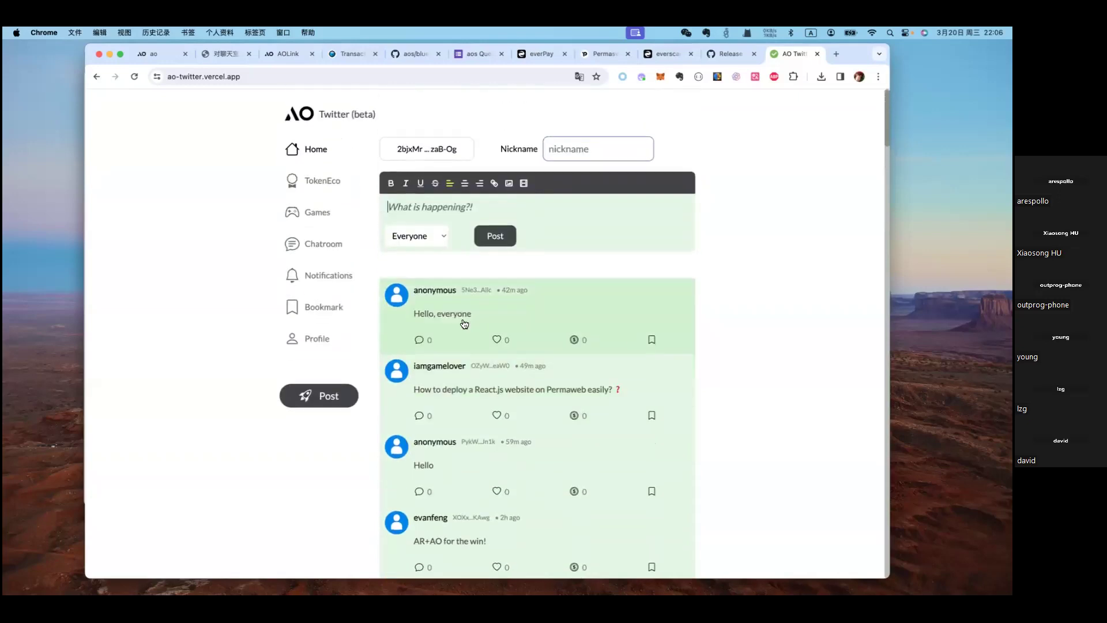
- Revisit AO Twitter's Games page and go back to the Home feed
{"action": "left_click", "coordinate": [337, 213]}
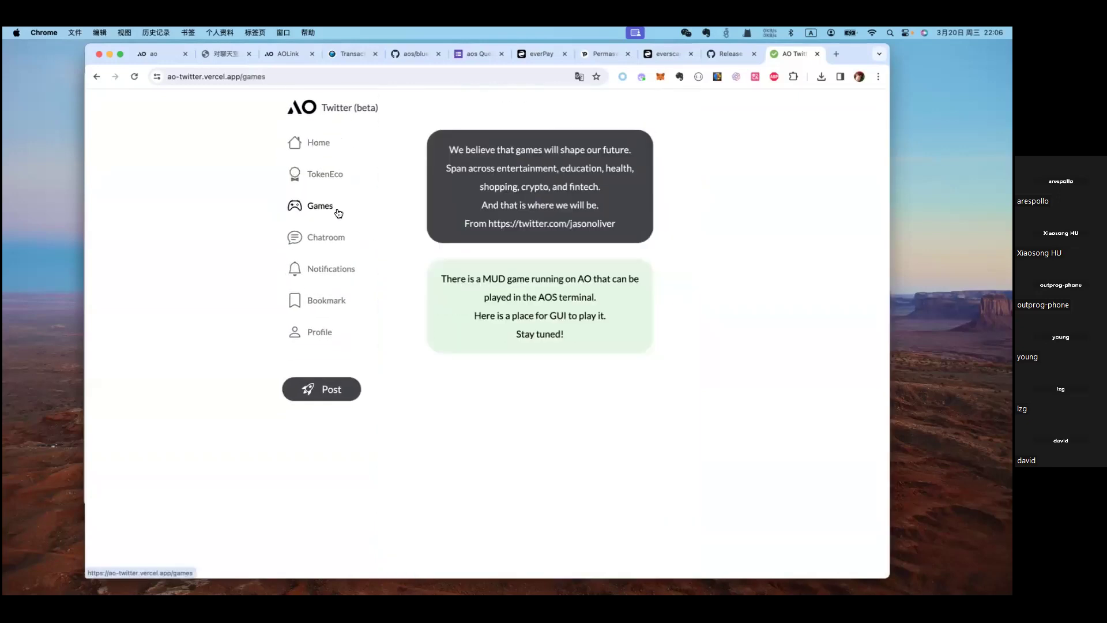
{"action": "left_click", "coordinate": [325, 149]}
{"action": "left_click", "coordinate": [327, 205]}
{"action": "left_click", "coordinate": [332, 151]}
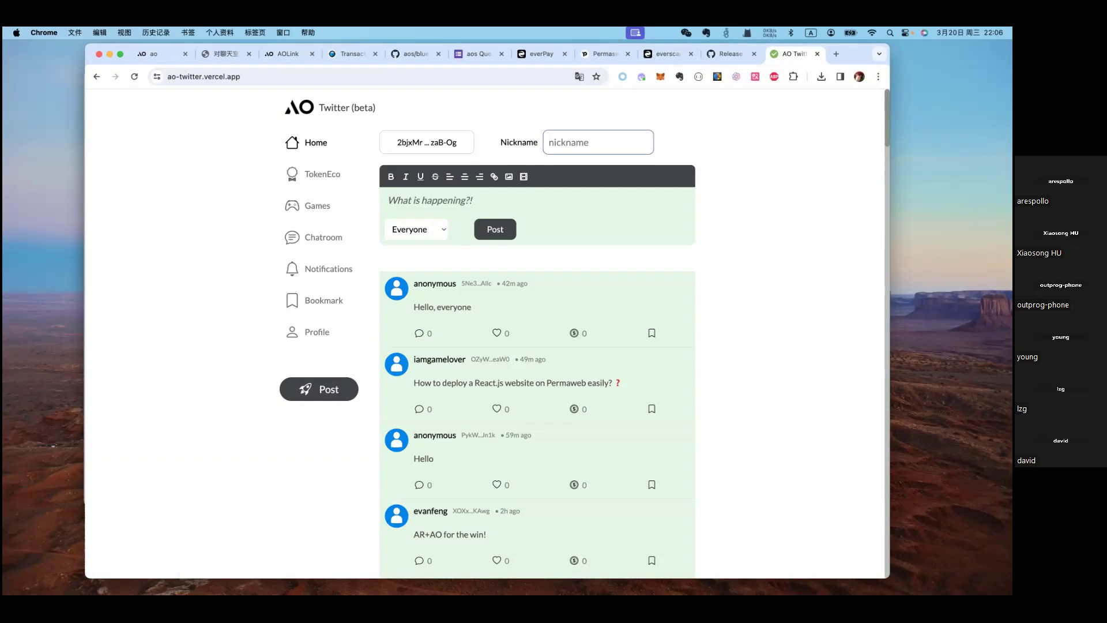
- Open app.permaswap.network in a new browser tab
{"action": "left_click", "coordinate": [669, 54]}
{"action": "left_click", "coordinate": [724, 54]}
{"action": "key", "text": "ctrl+t"}
{"action": "type", "text": "app.p"}
{"action": "key", "text": "Return"}
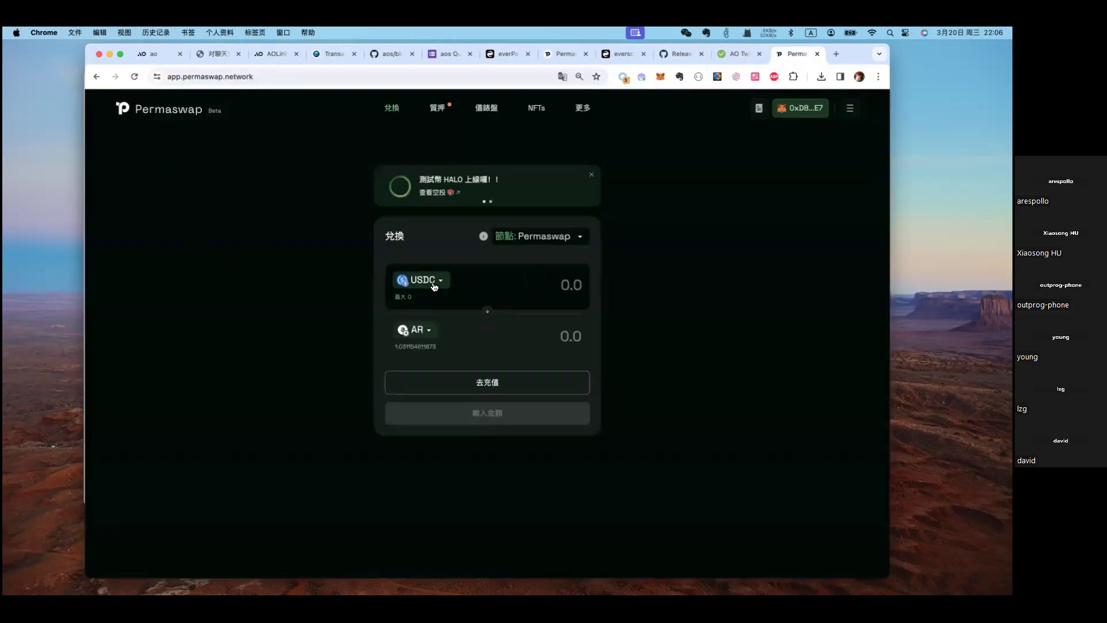
- Choose USDT as the token to pay with in the swap and set its amount to 1
{"action": "left_click", "coordinate": [435, 287]}
{"action": "scroll", "coordinate": [456, 328], "scroll_direction": "down", "scroll_amount": 5}
{"action": "scroll", "coordinate": [457, 345], "scroll_direction": "down", "scroll_amount": 2}
{"action": "left_click", "coordinate": [462, 376]}
{"action": "left_click", "coordinate": [547, 290]}
{"action": "type", "text": "1"}
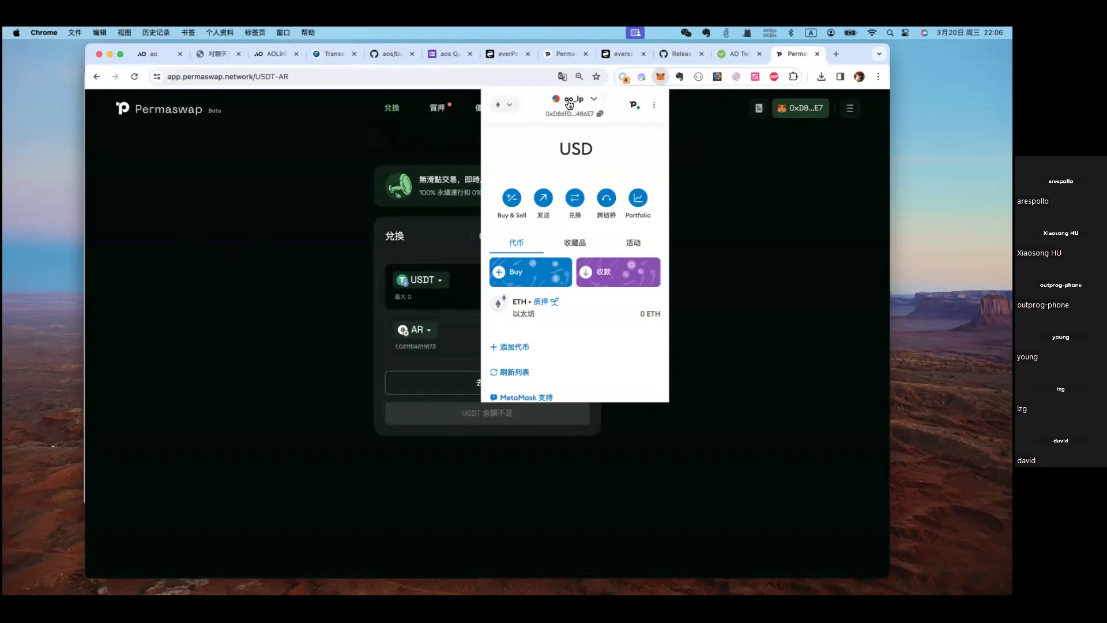
- Switch the active MetaMask account to the 0x4c...A3 wallet and return to the swap page
{"action": "left_click", "coordinate": [566, 106]}
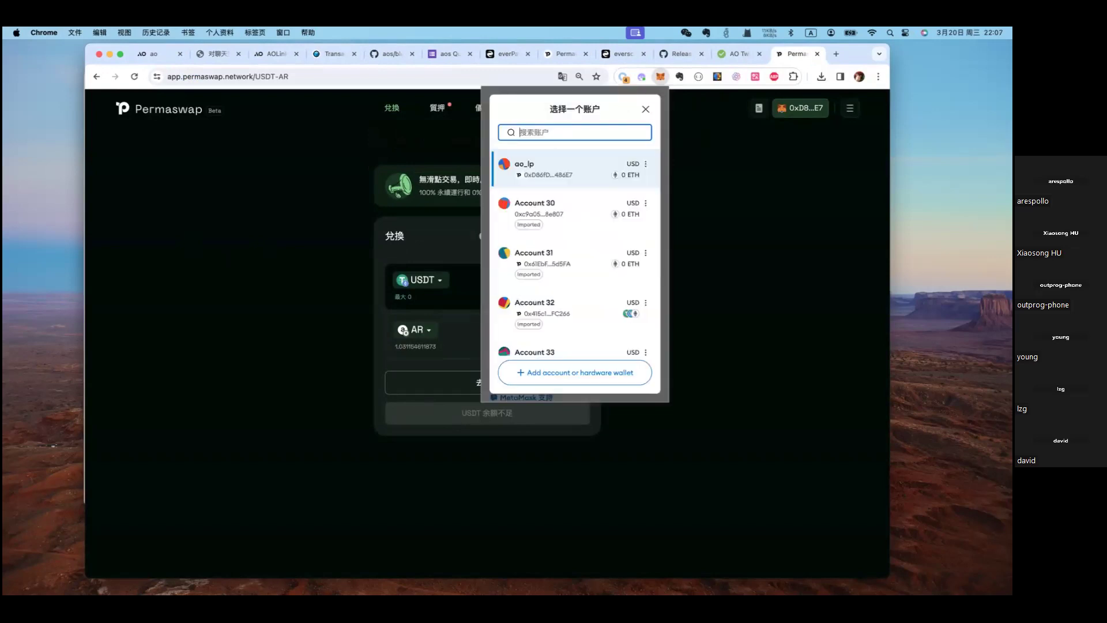
{"action": "type", "text": "30"}
{"action": "left_click", "coordinate": [556, 173]}
{"action": "left_click", "coordinate": [723, 158]}
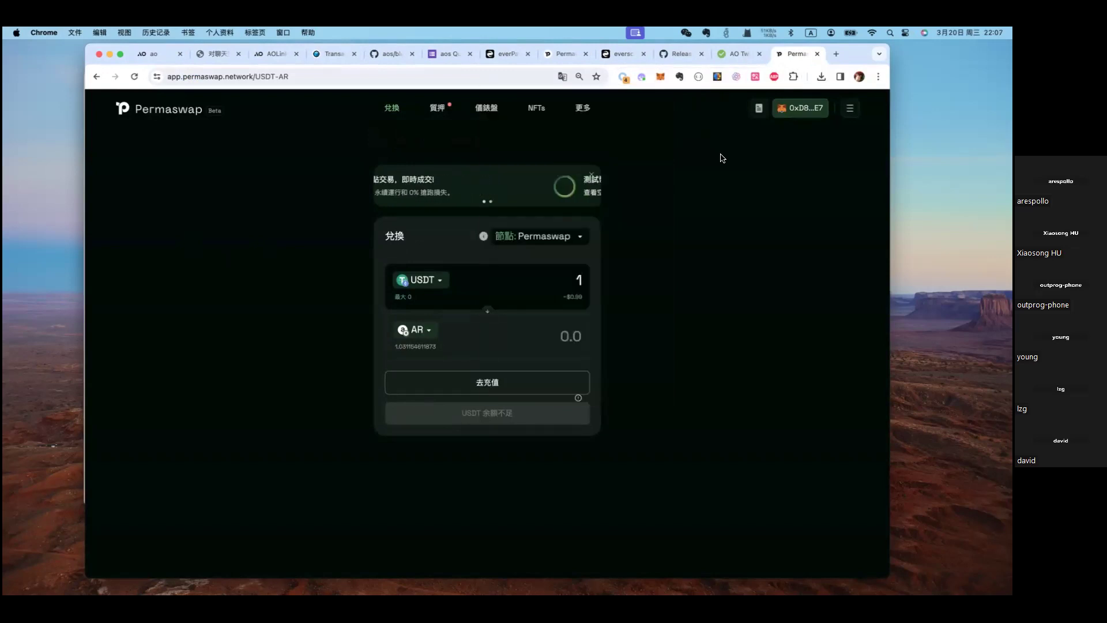
- Enter a USDT amount of 1 for the swap to AR and expand the price details
{"action": "left_click", "coordinate": [546, 282]}
{"action": "type", "text": "1"}
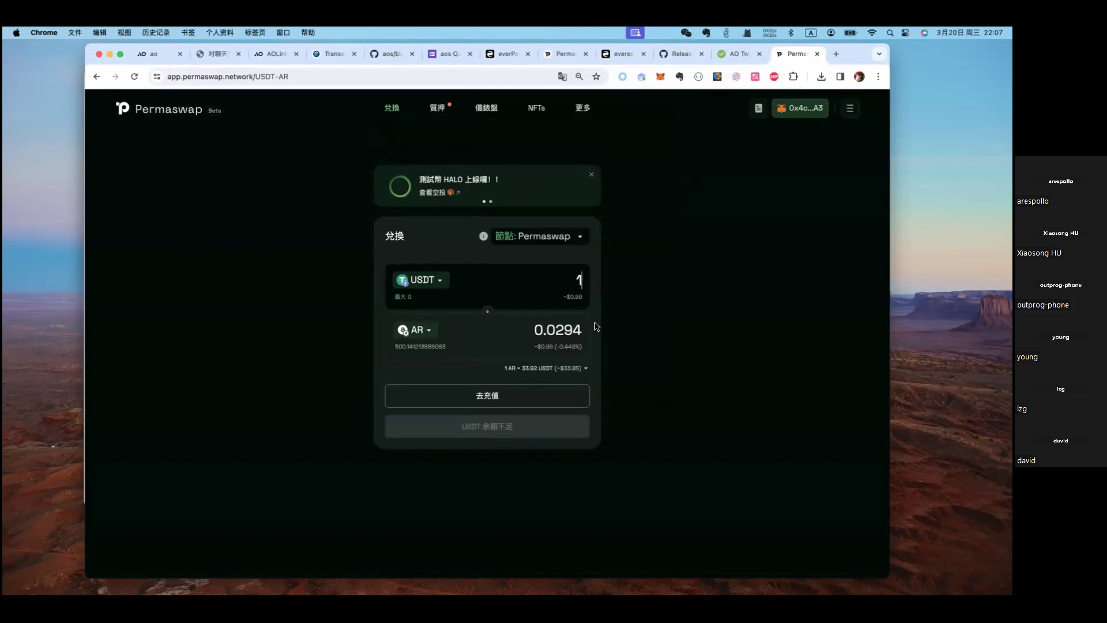
{"action": "left_click", "coordinate": [559, 369]}
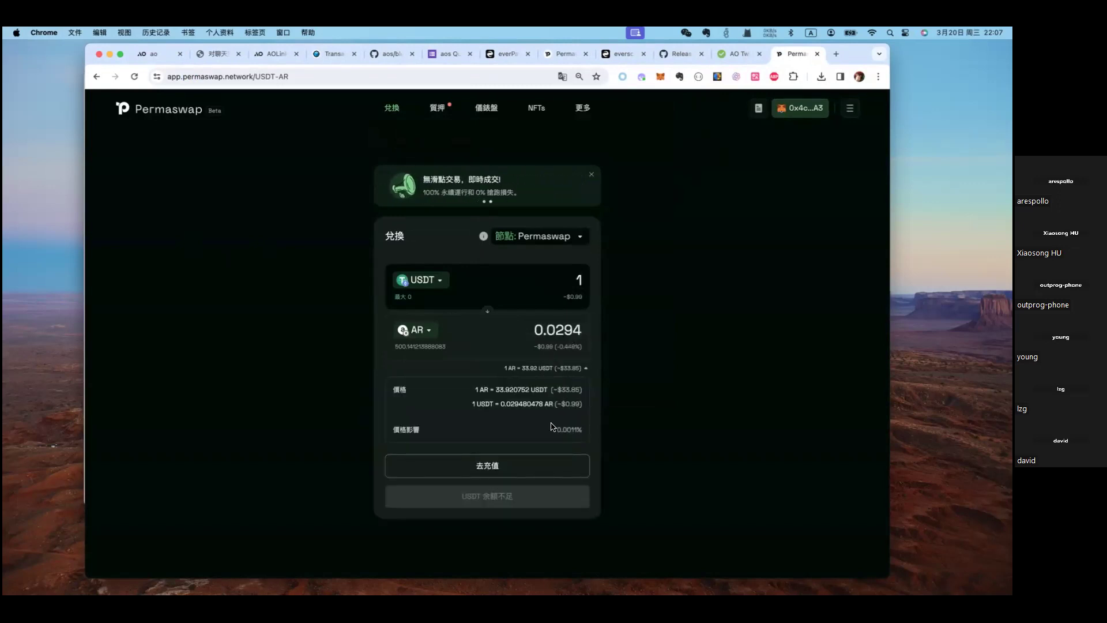
- Change the token to receive in the swap to AOCRED
{"action": "left_click", "coordinate": [417, 330]}
{"action": "left_click", "coordinate": [420, 318]}
{"action": "left_click", "coordinate": [419, 333]}
{"action": "scroll", "coordinate": [430, 378], "scroll_direction": "down", "scroll_amount": 1}
{"action": "left_click", "coordinate": [428, 399]}
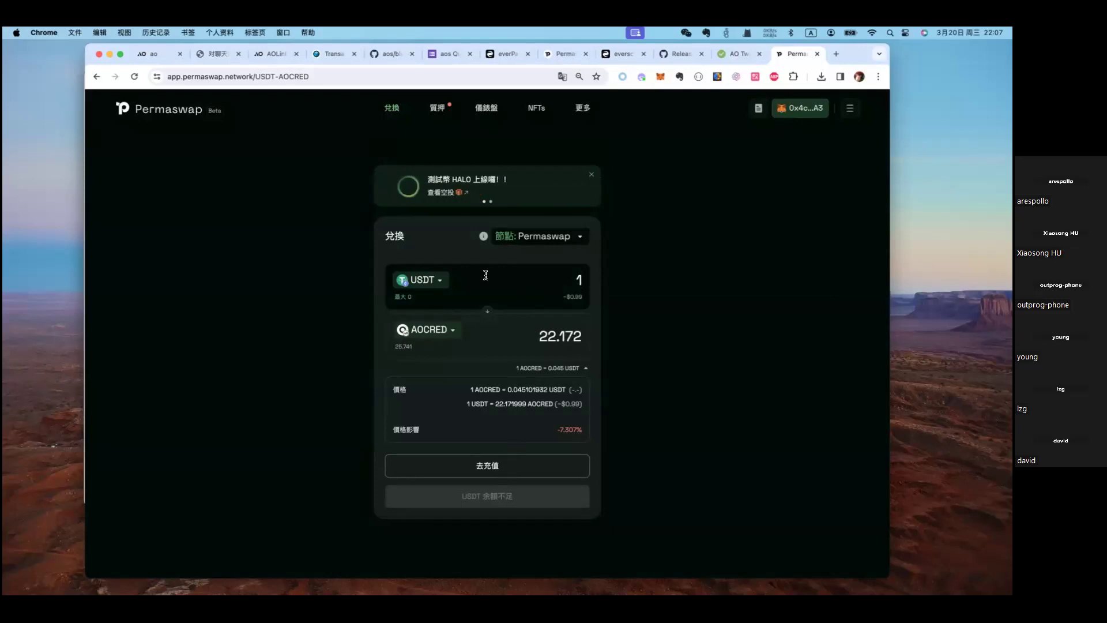
- Change the token to pay with to USDC, swap 1 USDC for AOCRED, and approve the signature request in MetaMask
{"action": "left_click", "coordinate": [435, 323]}
{"action": "left_click", "coordinate": [461, 317]}
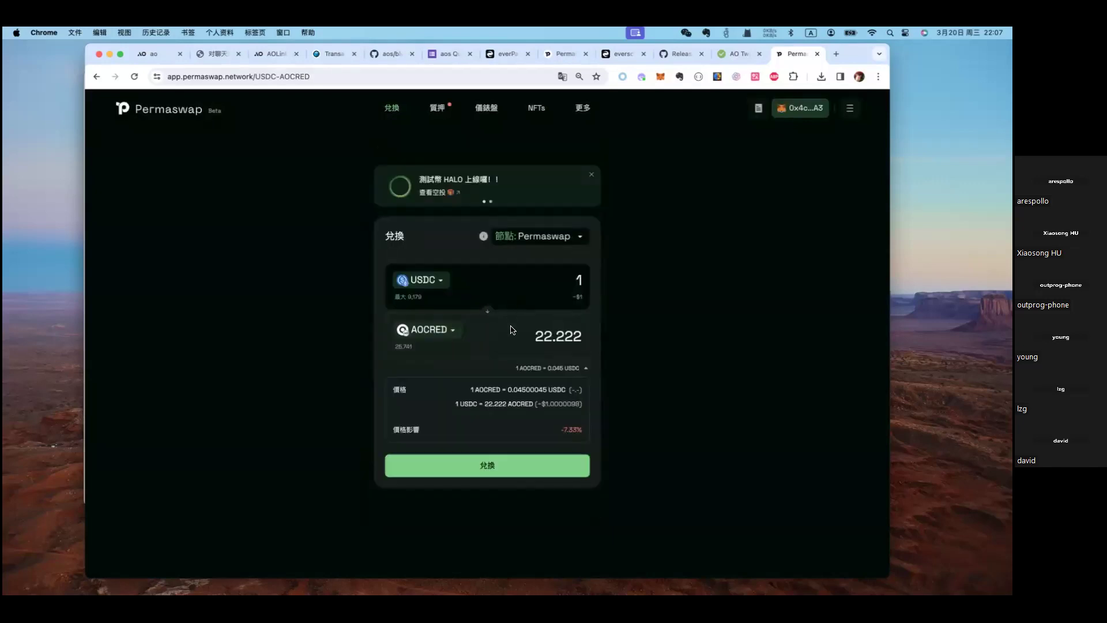
{"action": "left_click", "coordinate": [499, 465]}
{"action": "left_click", "coordinate": [501, 493]}
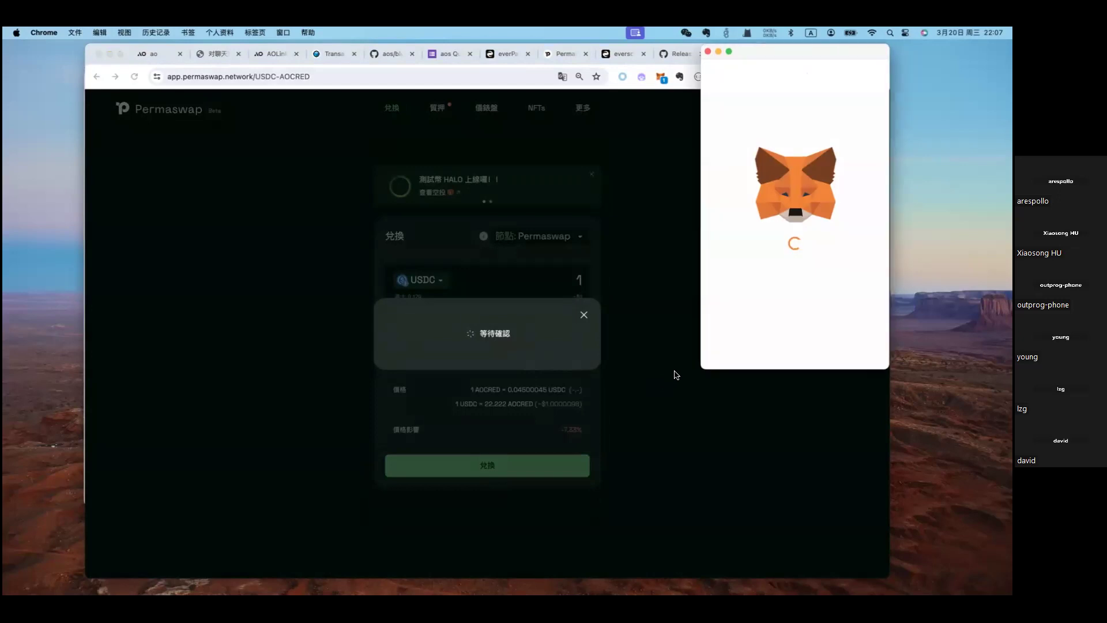
{"action": "left_click", "coordinate": [836, 348]}
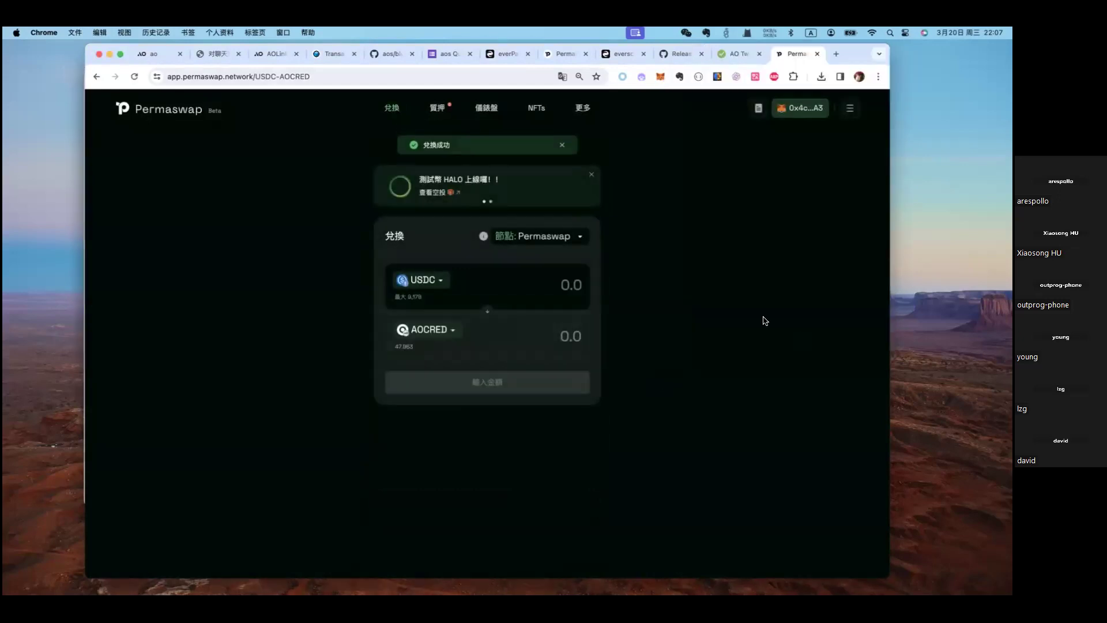
- Open the newest USDC-to-AOCRED swap from the transaction history in everScan and examine its internal transfers
{"action": "left_click", "coordinate": [758, 107]}
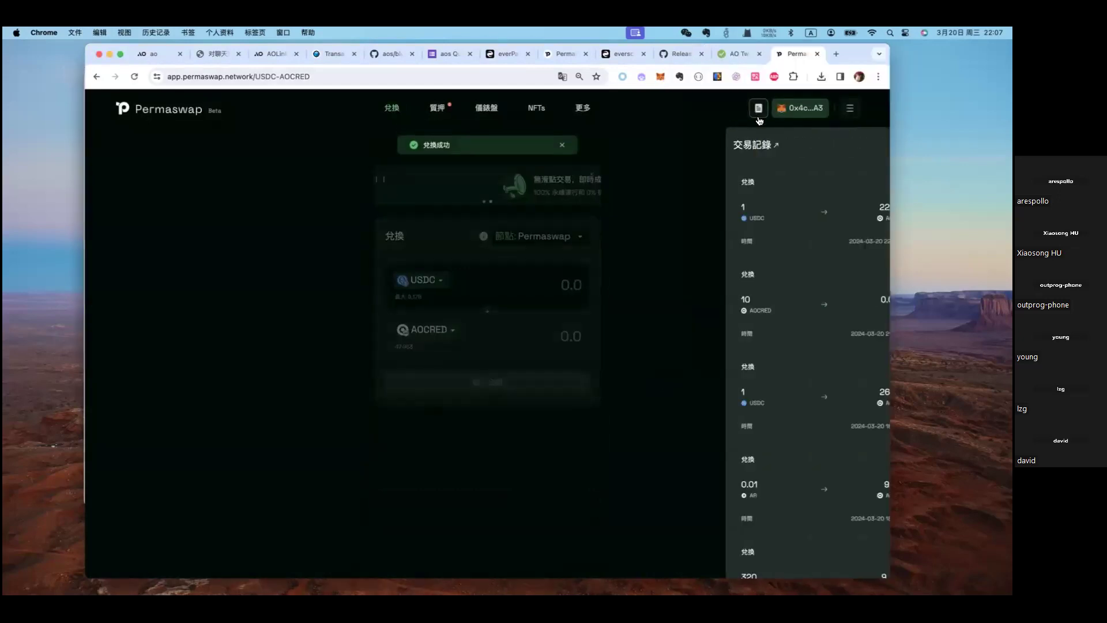
{"action": "left_click", "coordinate": [744, 221]}
{"action": "scroll", "coordinate": [464, 274], "scroll_direction": "down", "scroll_amount": 6}
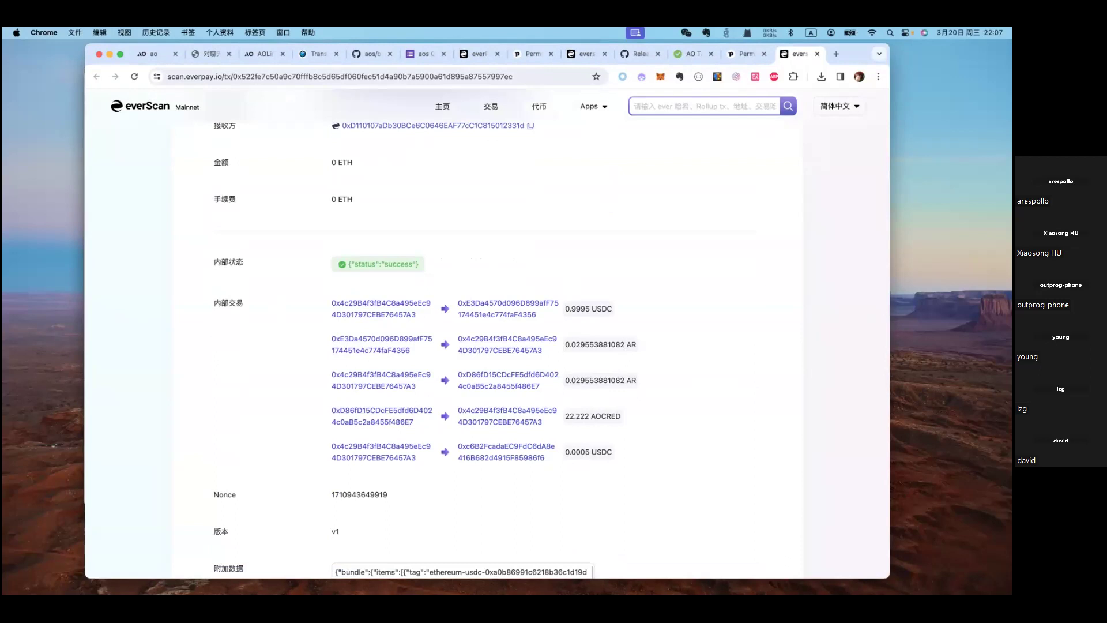
{"action": "left_click", "coordinate": [836, 54]}
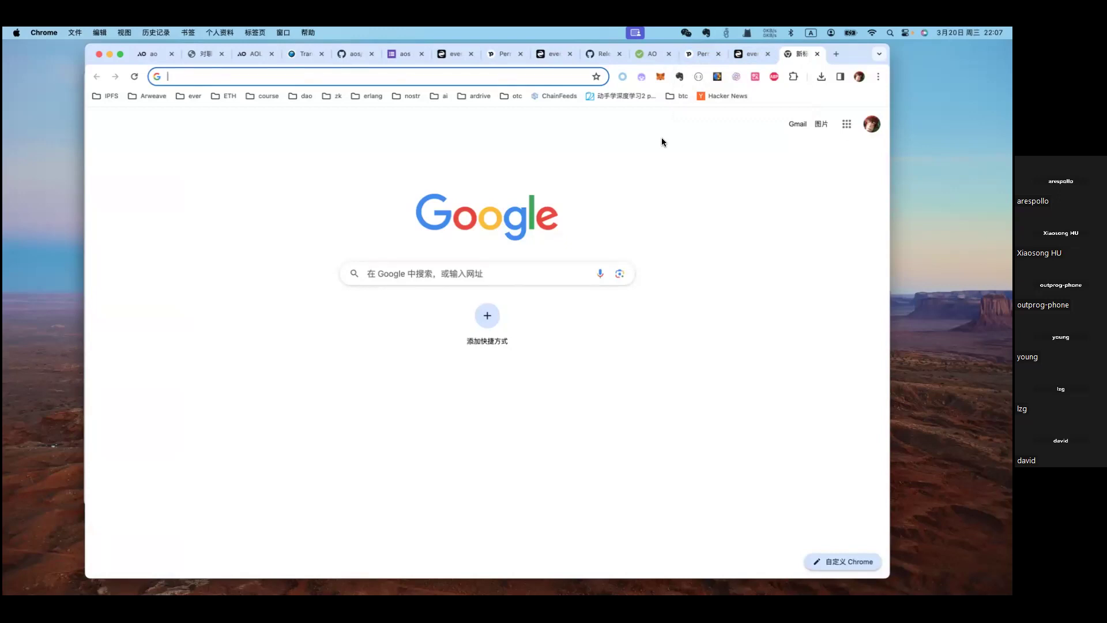
{"action": "type", "text": "scan.everpay.io"}
{"action": "key", "text": "Return"}
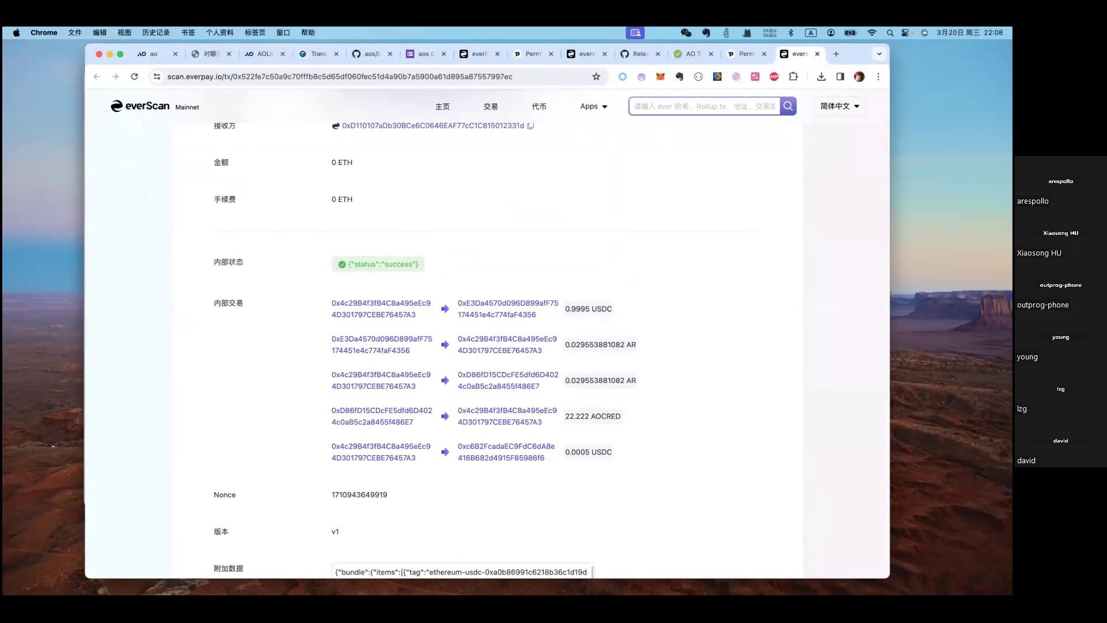
- Open the sender account's transaction list and examine the status and internal transfers of its newest bundle transaction
{"action": "scroll", "coordinate": [523, 161], "scroll_direction": "up", "scroll_amount": 5}
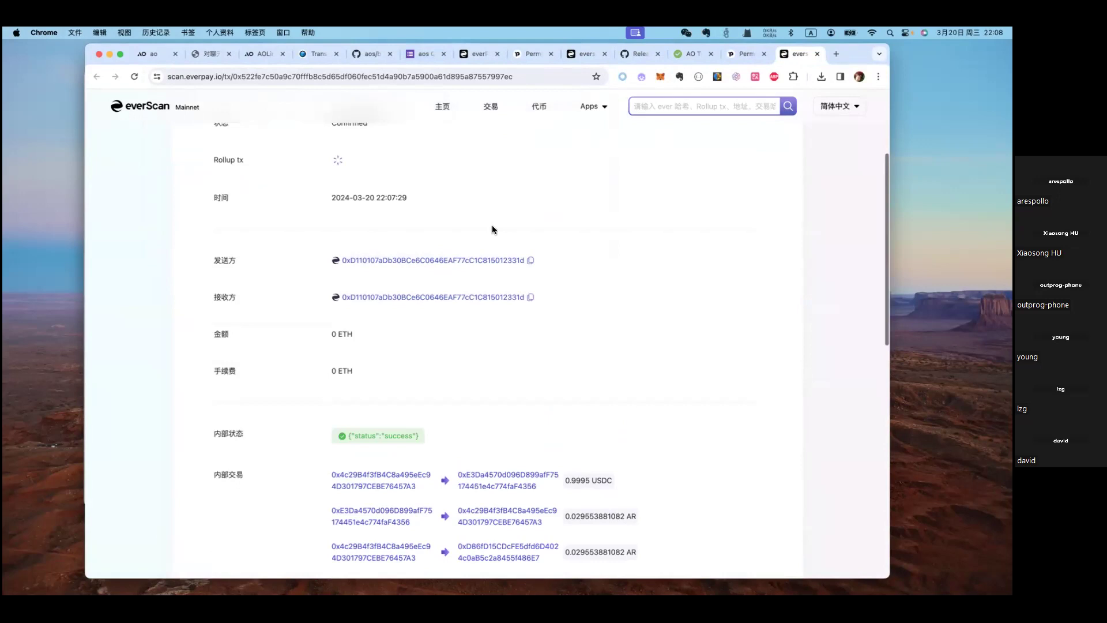
{"action": "left_click", "coordinate": [483, 261]}
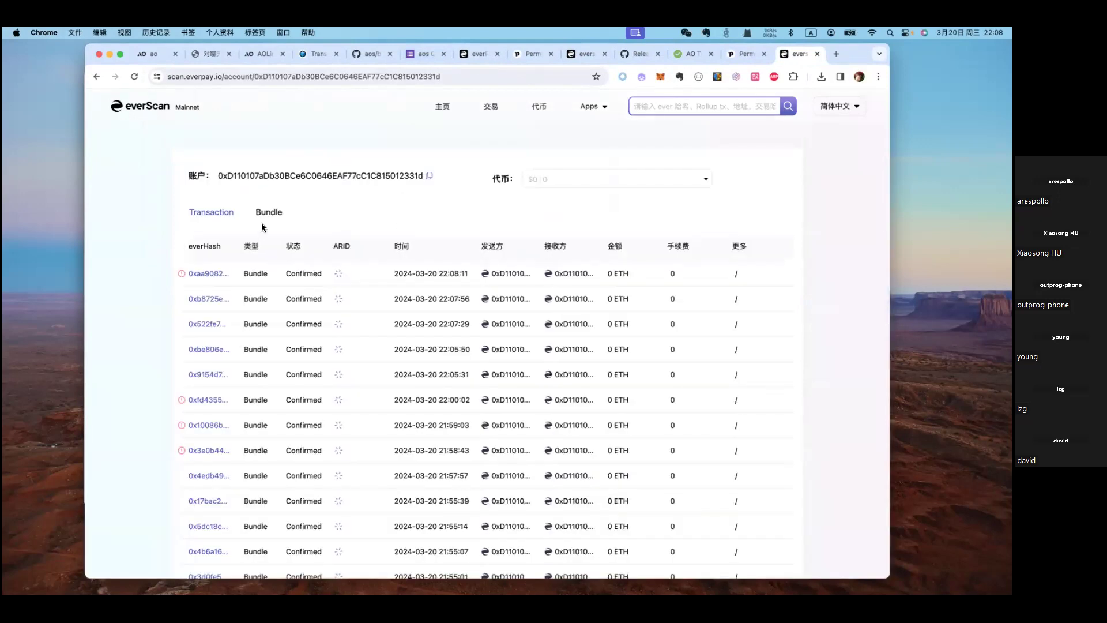
{"action": "left_click", "coordinate": [224, 273]}
{"action": "scroll", "coordinate": [279, 258], "scroll_direction": "down", "scroll_amount": 5}
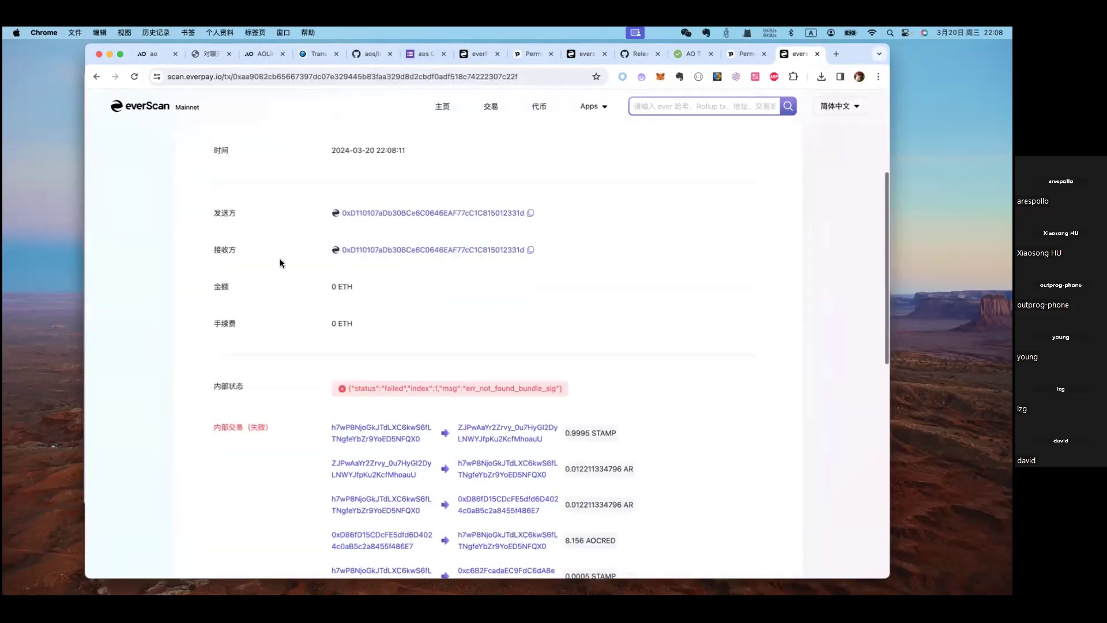
{"action": "scroll", "coordinate": [281, 263], "scroll_direction": "down", "scroll_amount": 3}
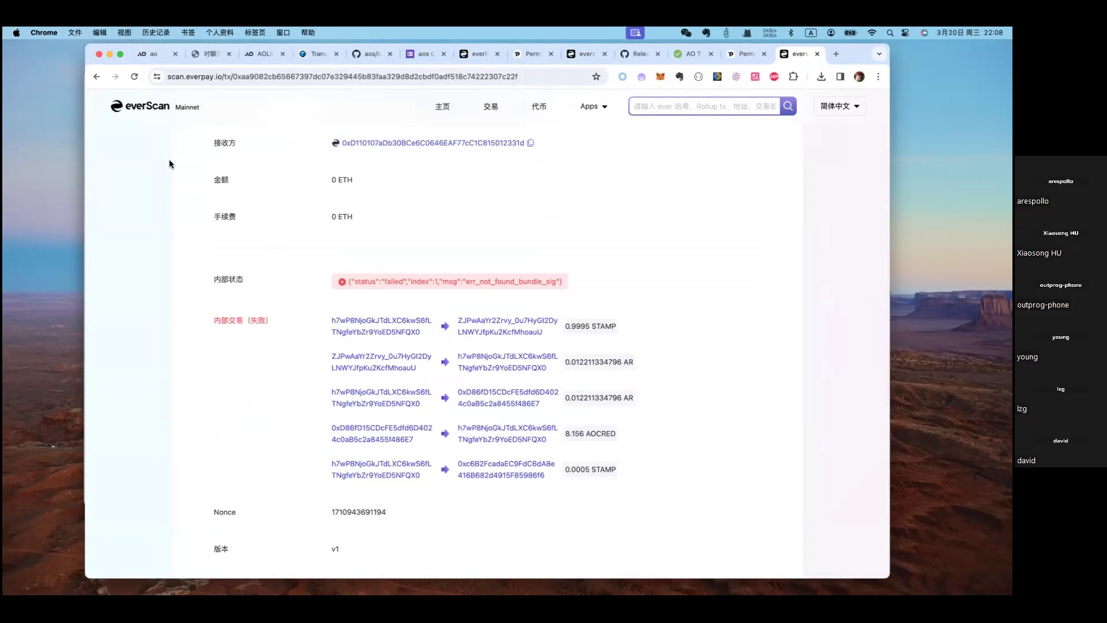
- Return to the account page and refresh its transaction list by switching to the bundle view and back
{"action": "left_click", "coordinate": [97, 76]}
{"action": "left_click", "coordinate": [276, 213]}
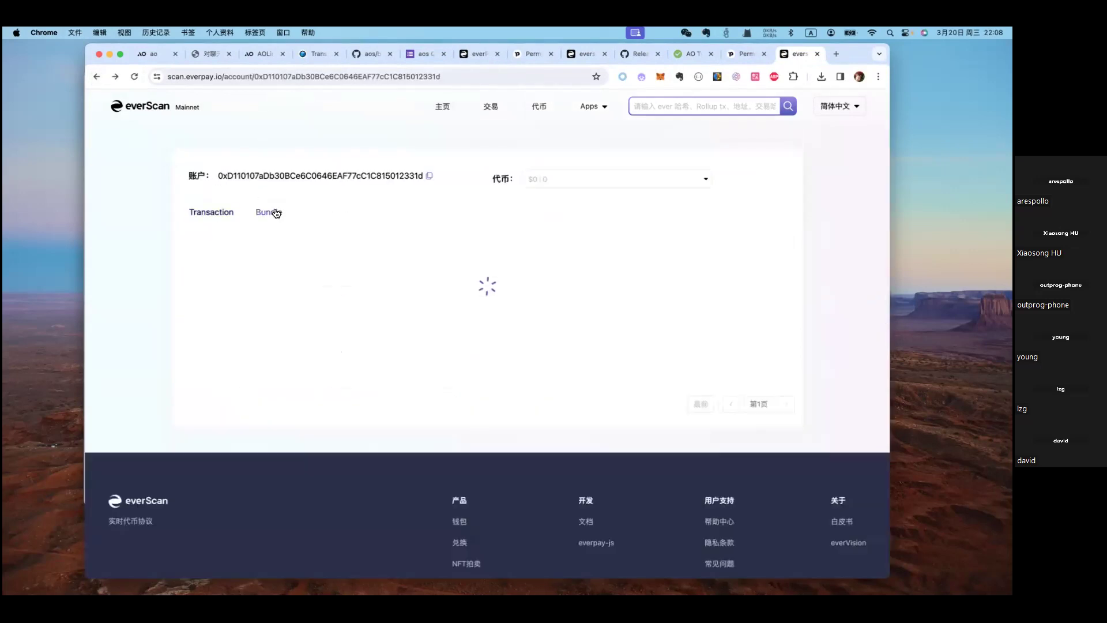
{"action": "left_click", "coordinate": [224, 212]}
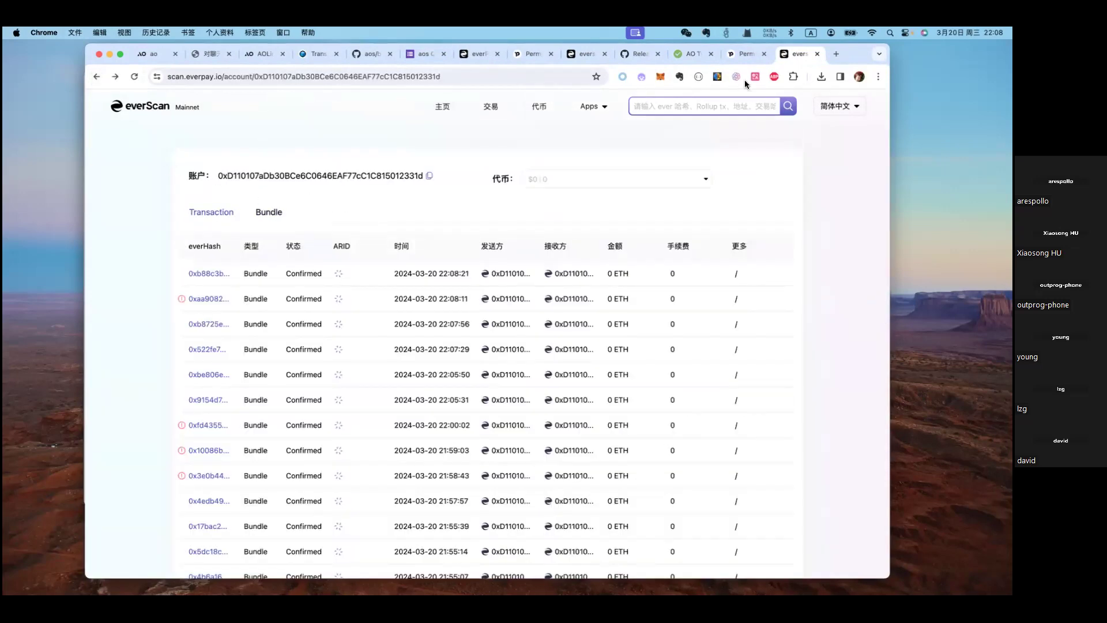
- Close the transaction history on the Permaswap swap page and stop the Zoom screen share
{"action": "left_click", "coordinate": [745, 54]}
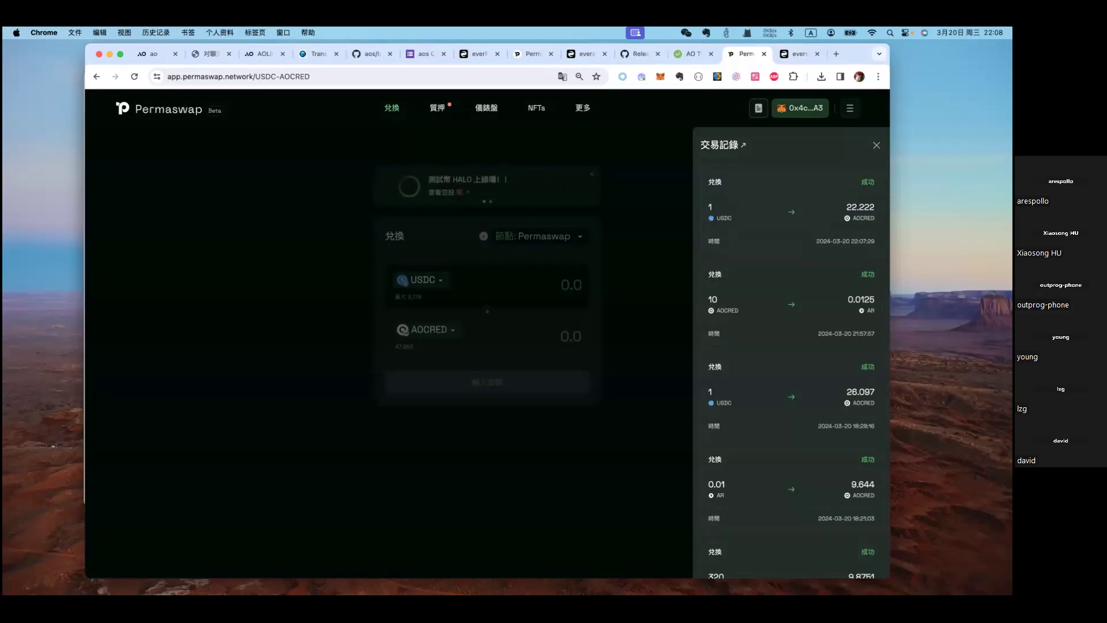
{"action": "left_click", "coordinate": [240, 227]}
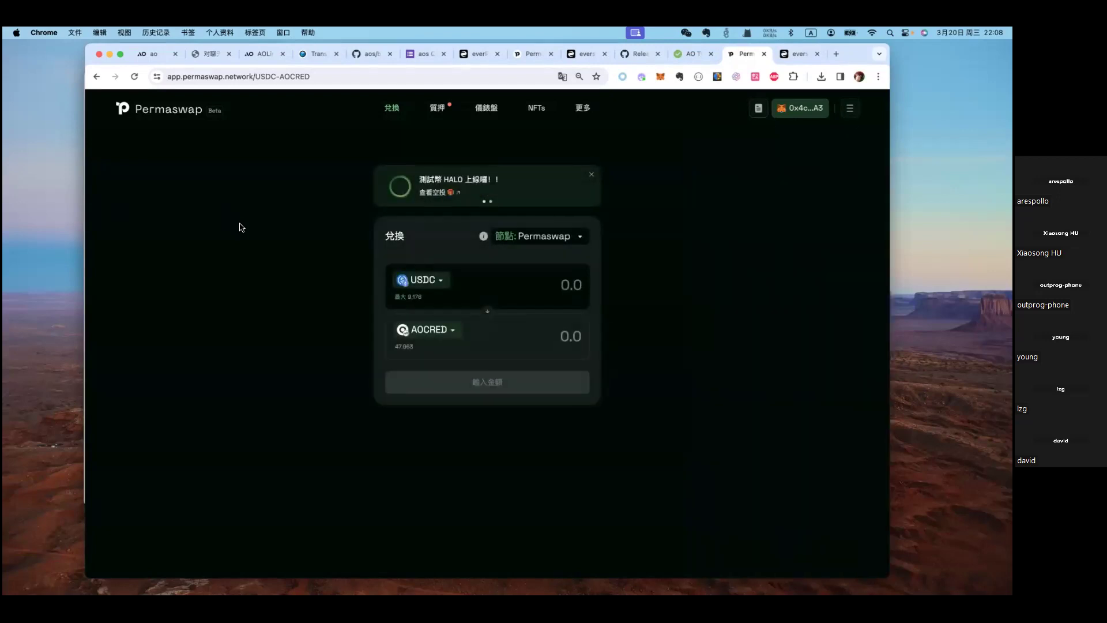
{"action": "left_click", "coordinate": [635, 33]}
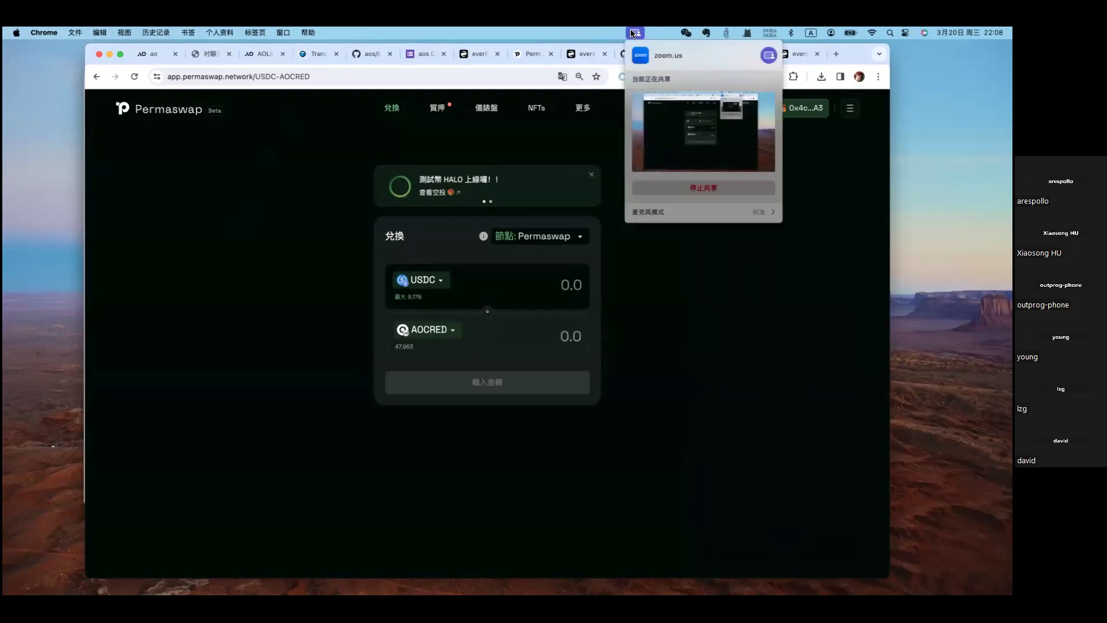
{"action": "left_click", "coordinate": [667, 187]}
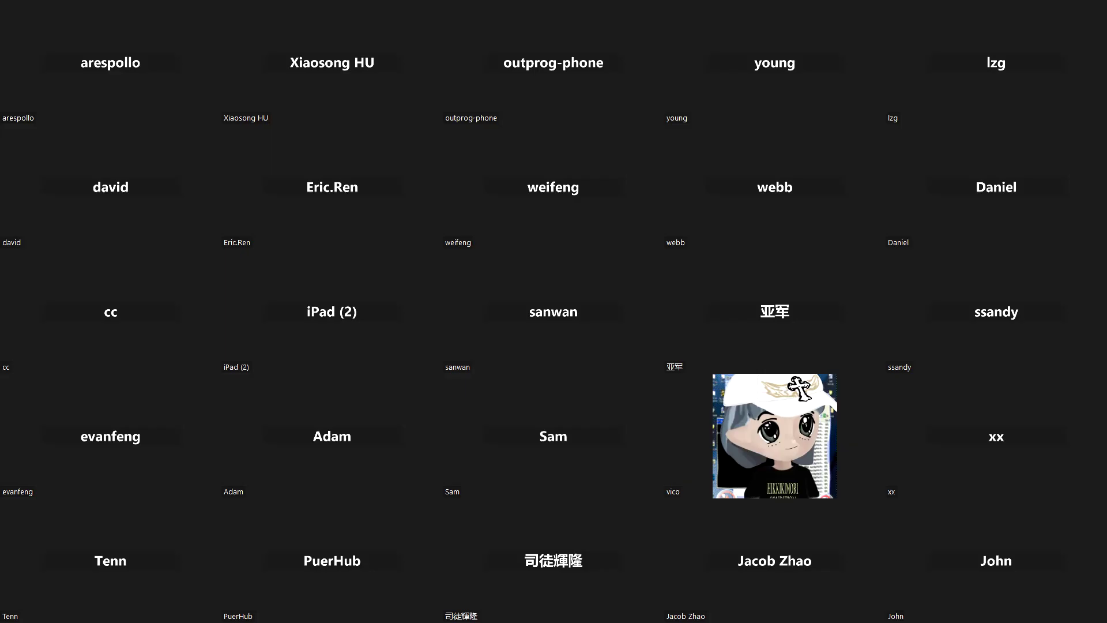